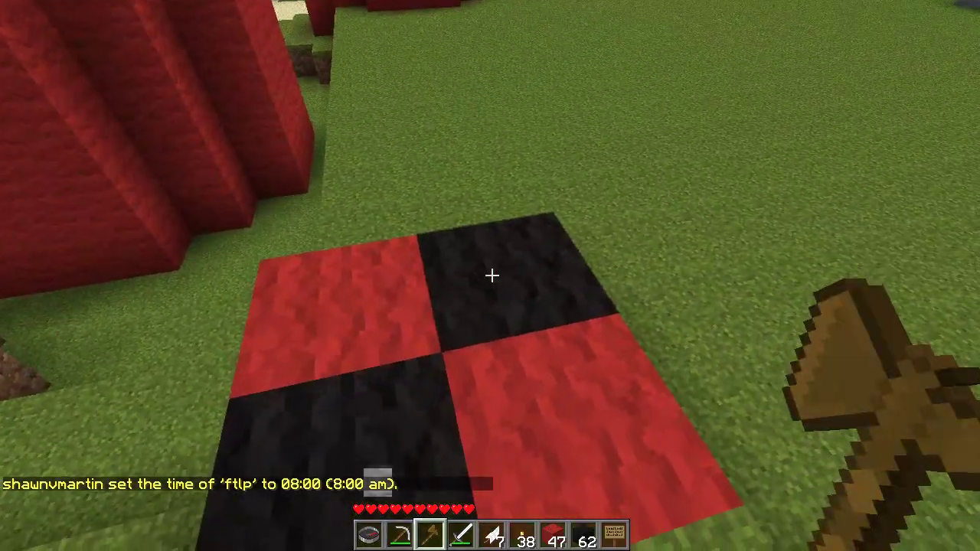
# - Select opposite corners of the 2×2 red-and-black wool pattern with the wand and copy the selection to the clipboard
pyautogui.click(491, 276)
pyautogui.rightClick(491, 276)
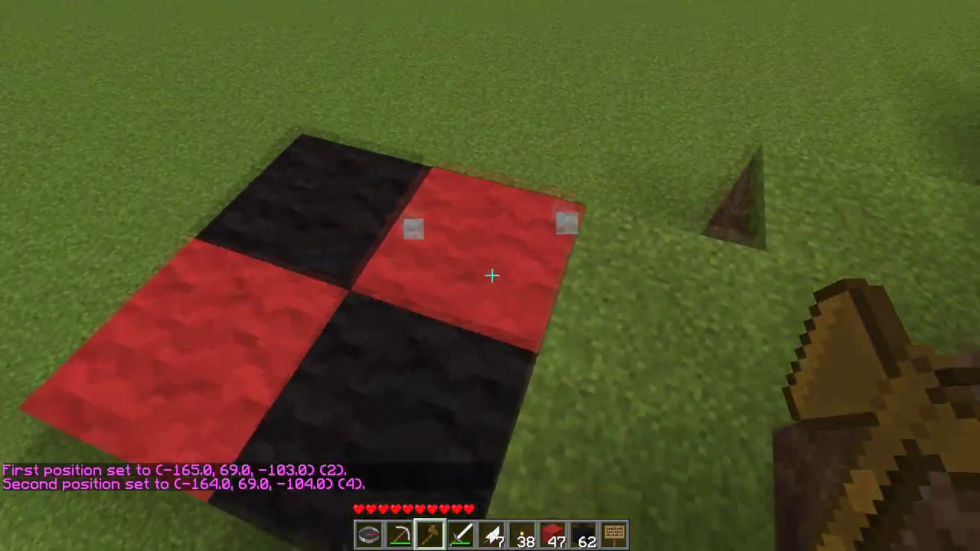
pyautogui.press('a')
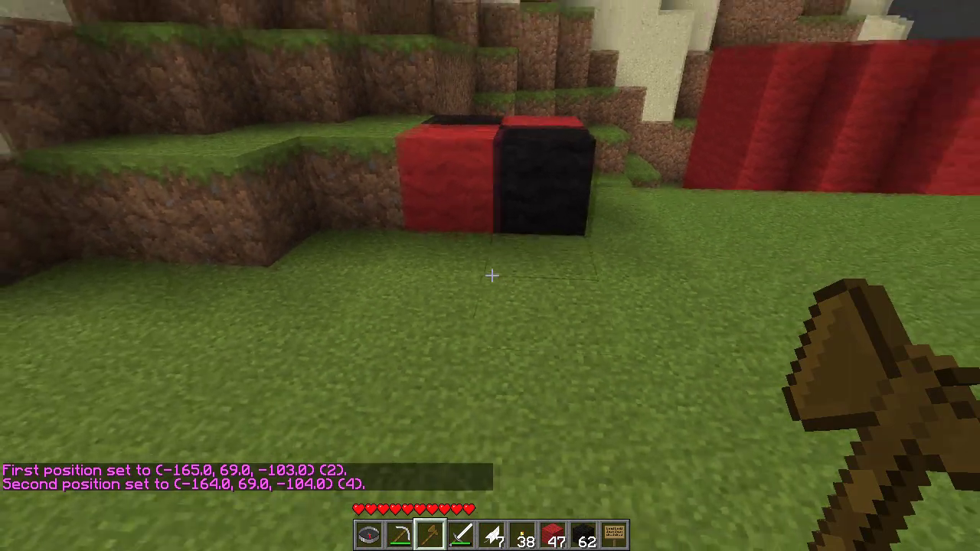
pyautogui.press('a')
pyautogui.press('space')
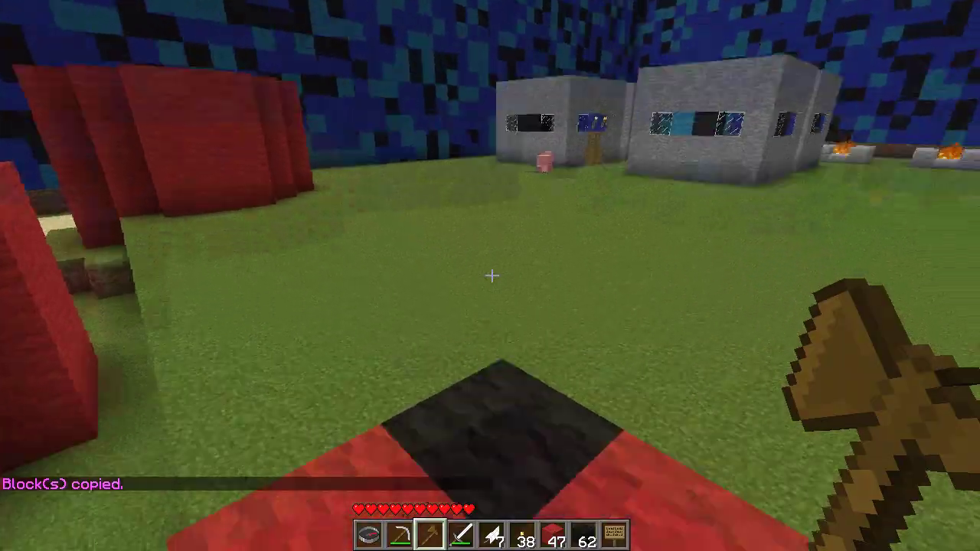
# - Place a black wool block diagonally across the grass field and set the second selection position at (-151, 69, -89)
pyautogui.press('w')
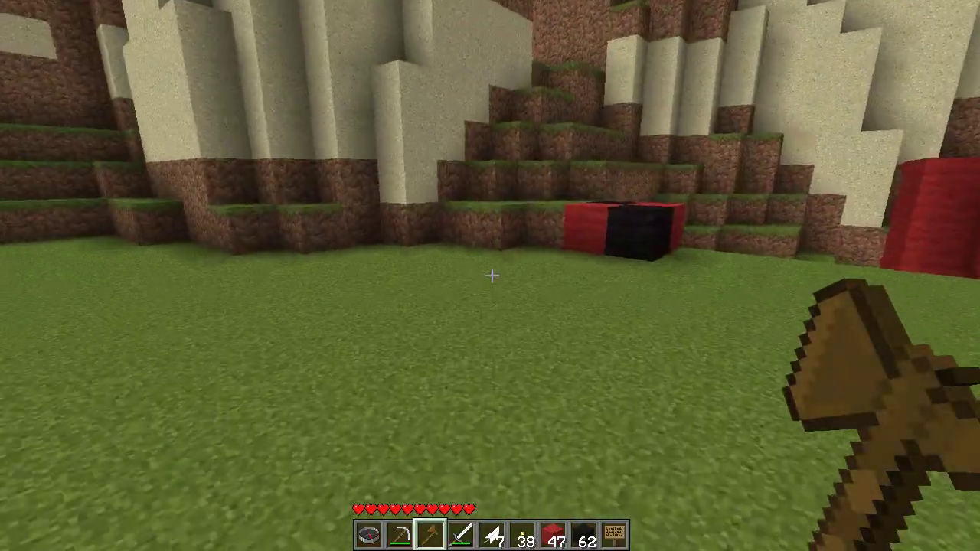
pyautogui.press('w')
pyautogui.press('w')
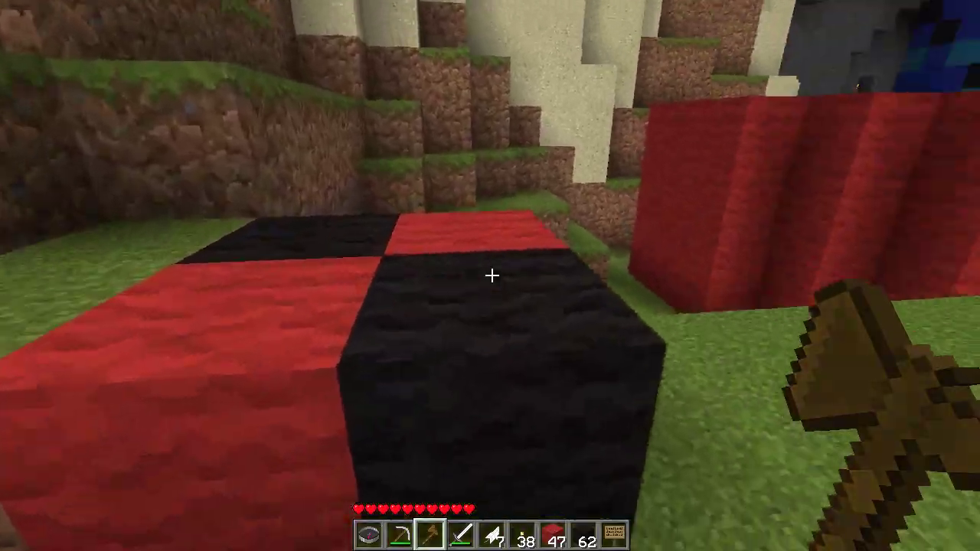
pyautogui.press('w')
pyautogui.scroll(-5, 491, 275)
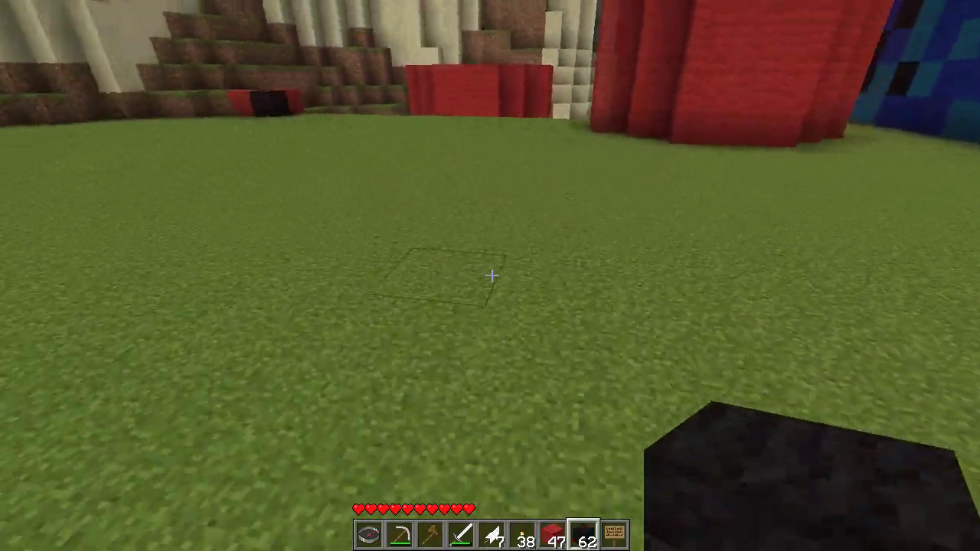
pyautogui.rightClick(491, 275)
pyautogui.press('3')
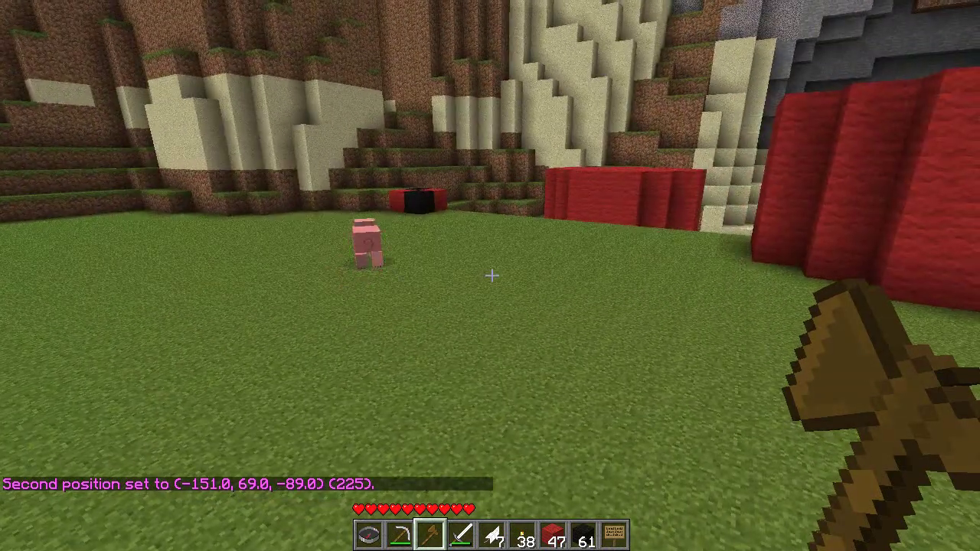
# - Fill the selected field area with the copied wool pattern using //set #clipboard
pyautogui.press('t')
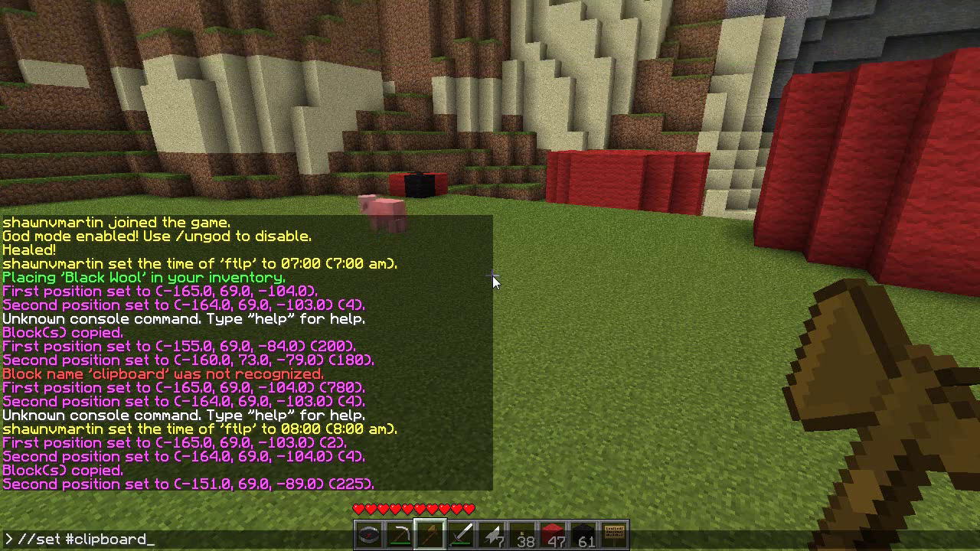
pyautogui.press('Return')
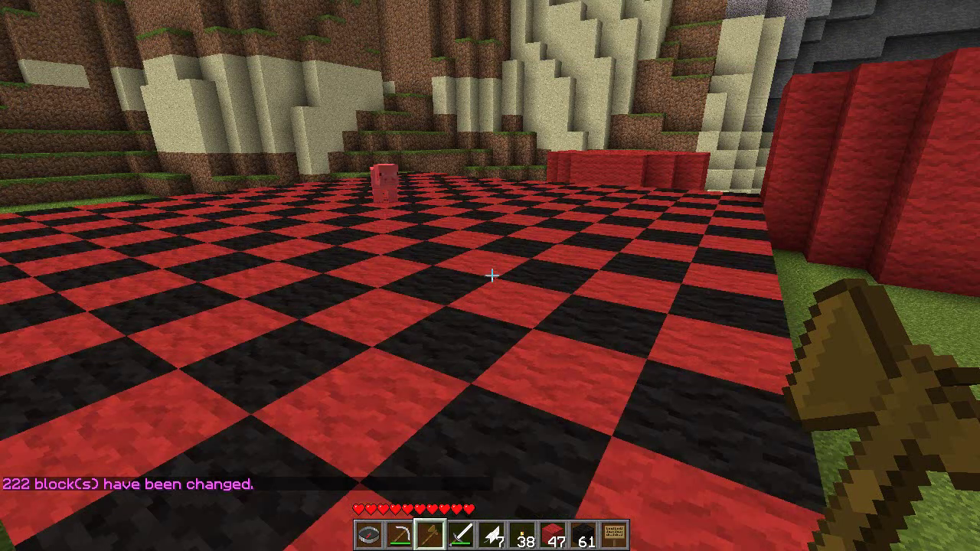
pyautogui.press('w')
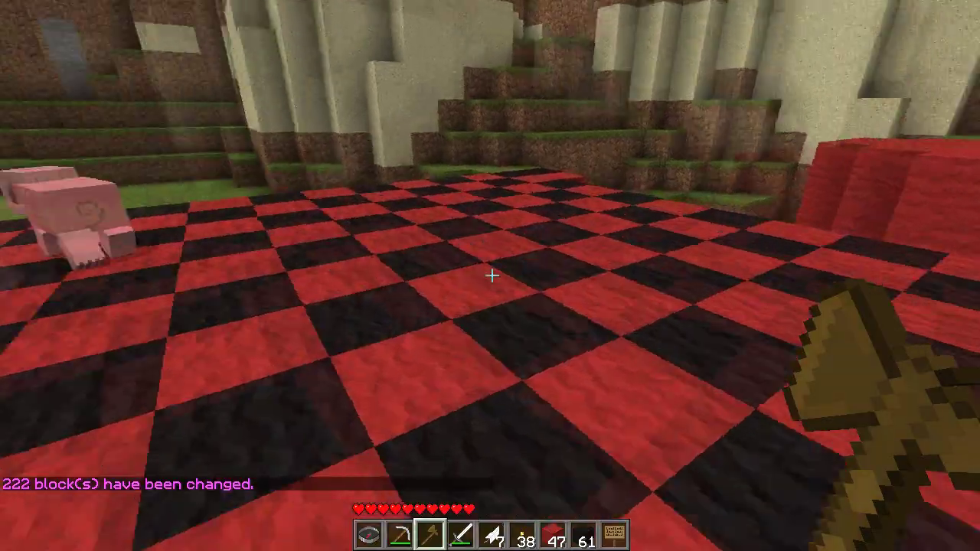
pyautogui.moveTo(492, 276)
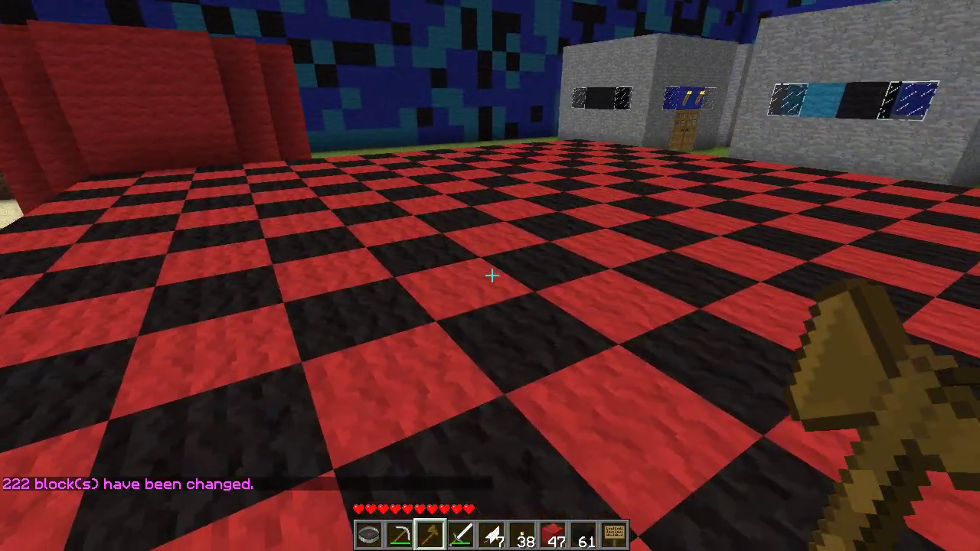
pyautogui.press('w')
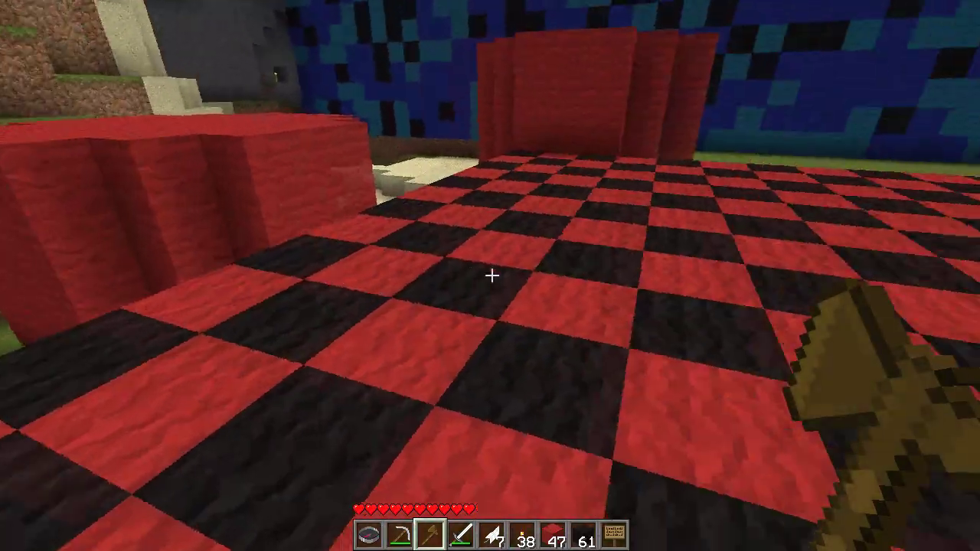
pyautogui.press('w')
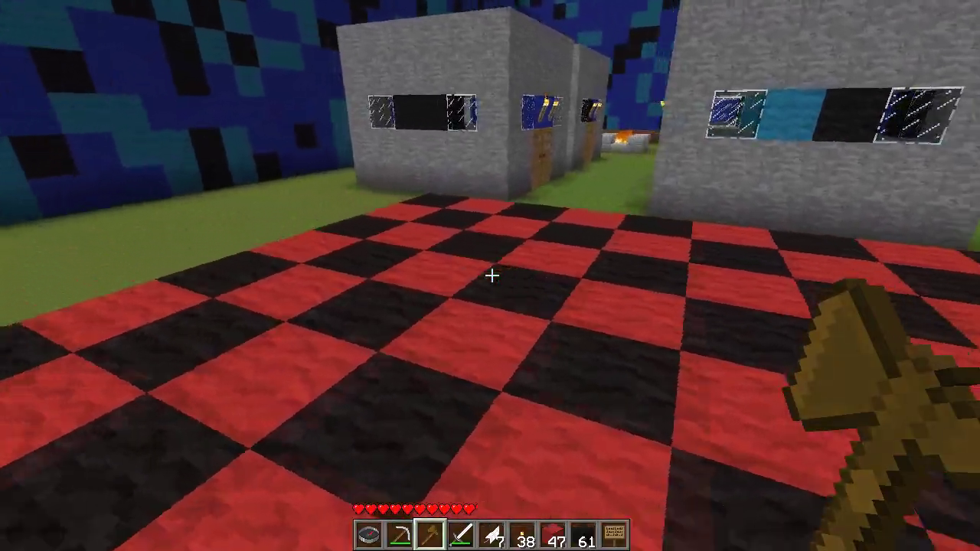
pyautogui.press('s')
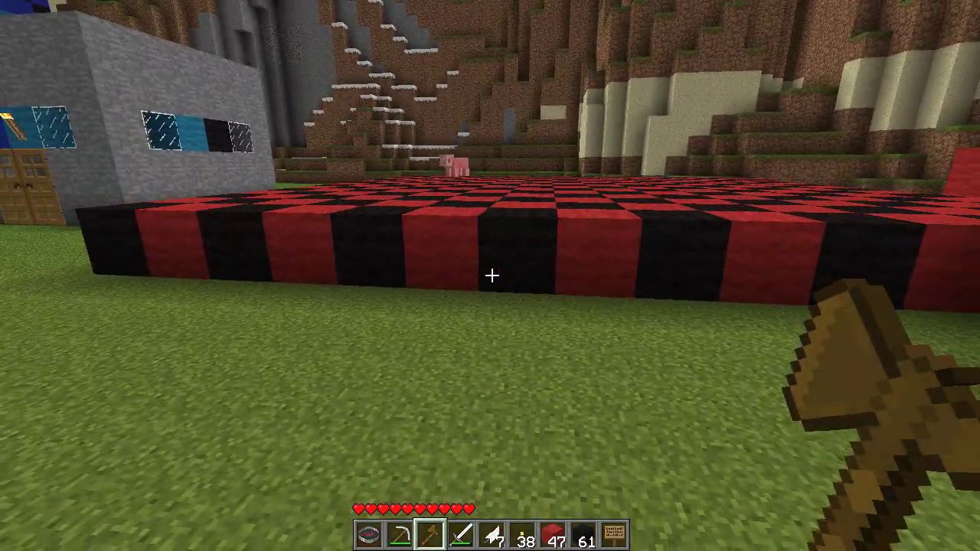
# - Expand the selection upward by 4 blocks with //expand 4 and fill the enlarged region with //set #clipboard
pyautogui.press('w')
pyautogui.press('s')
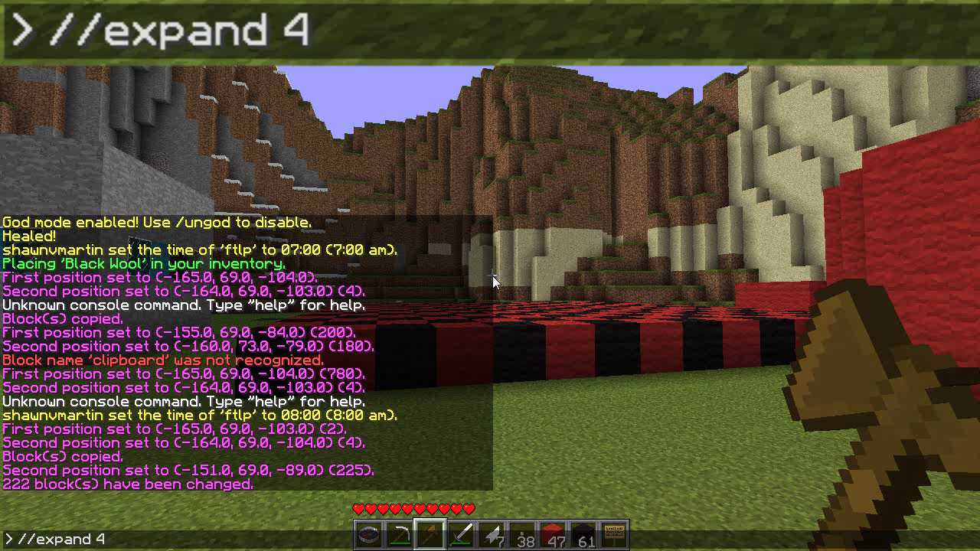
pyautogui.press('Return')
pyautogui.press('t')
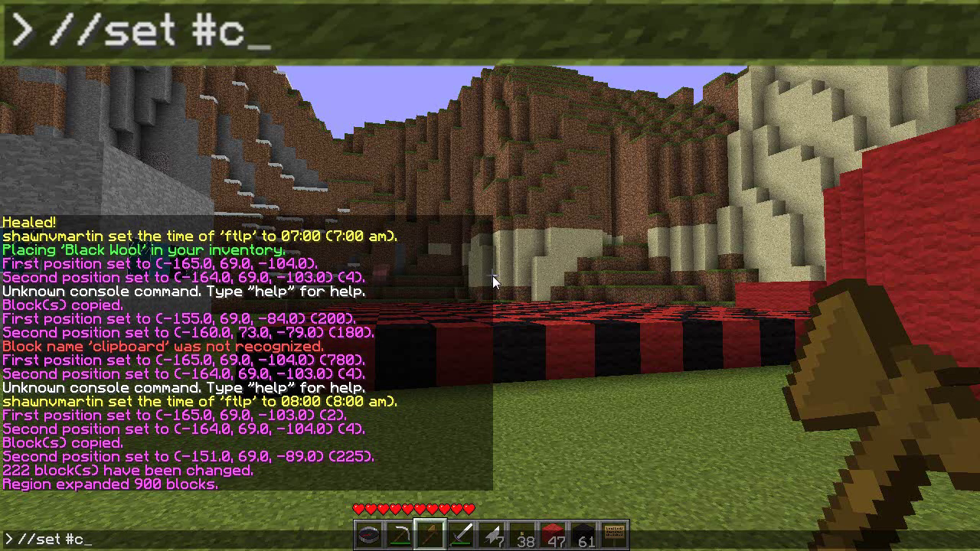
pyautogui.write('//set #clipboard')
pyautogui.press('Return')
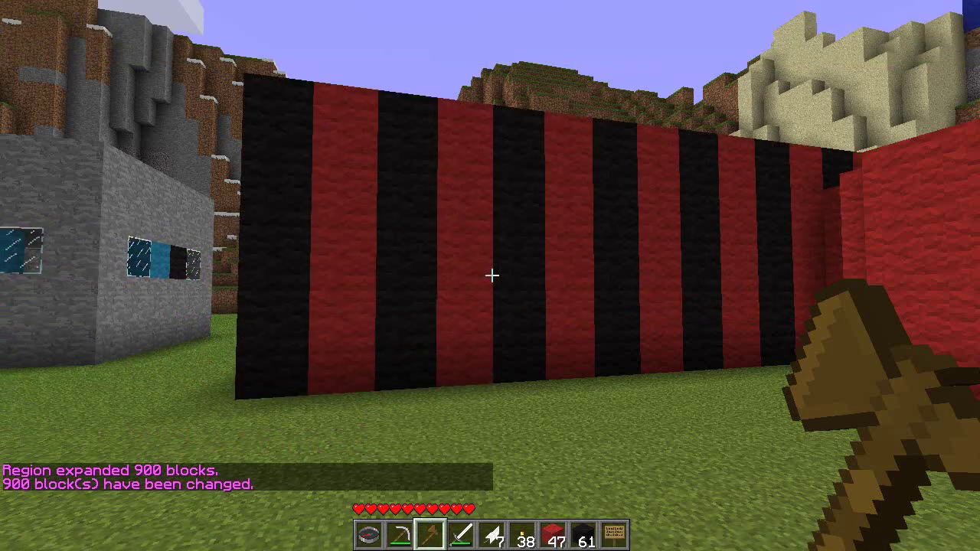
pyautogui.press('f')
pyautogui.press('space')
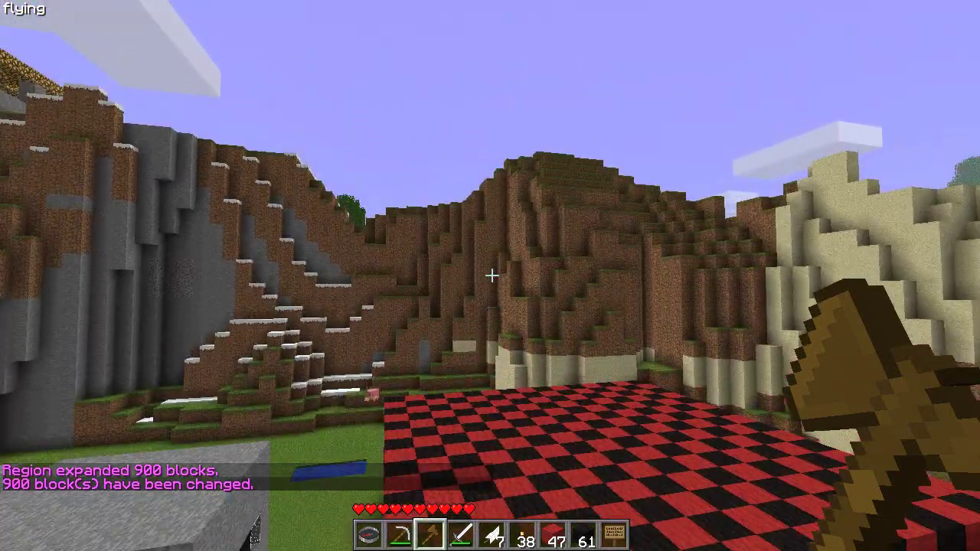
pyautogui.press('s')
pyautogui.press('w')
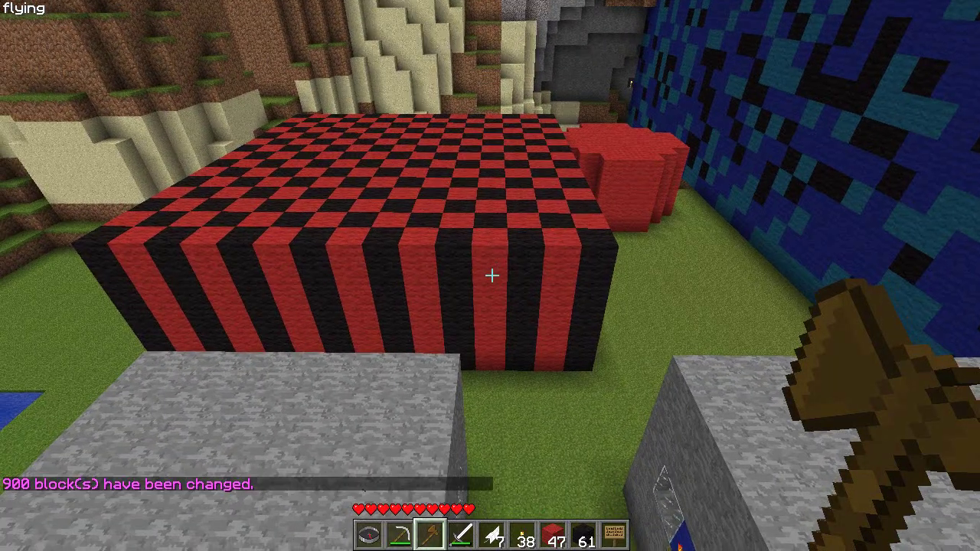
# - Undo both pattern fills and select the stone house between corners (-155, 69, -84) and (-160, 73, -79)
pyautogui.press('w')
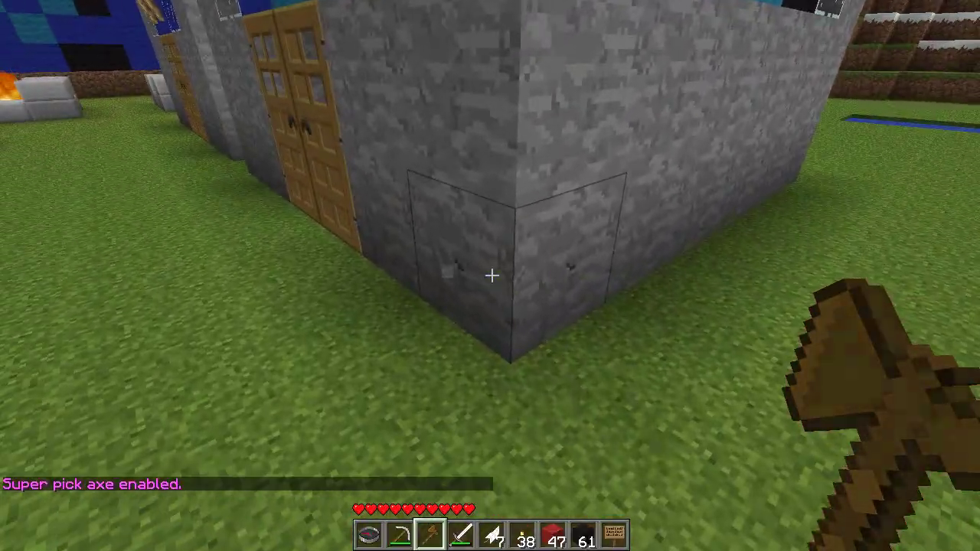
pyautogui.click(492, 274)
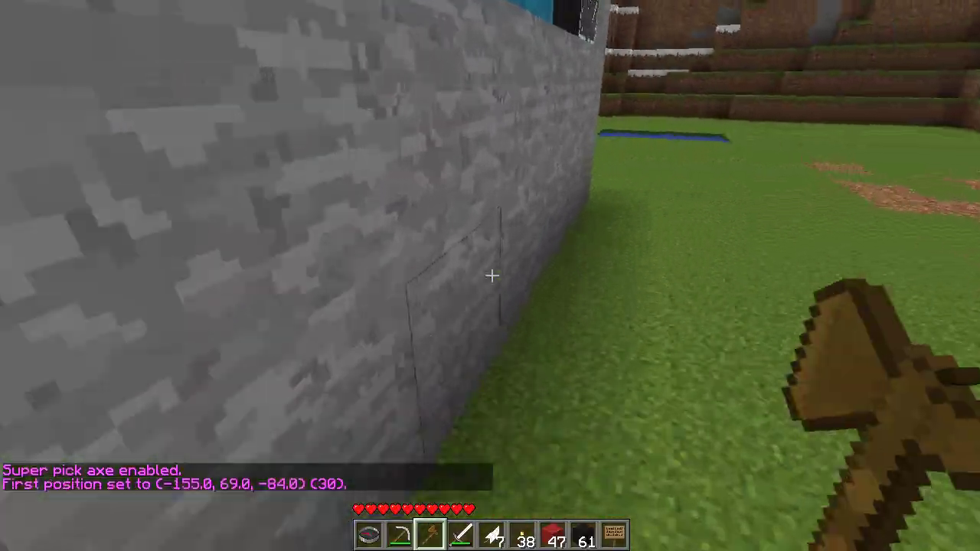
pyautogui.press('w')
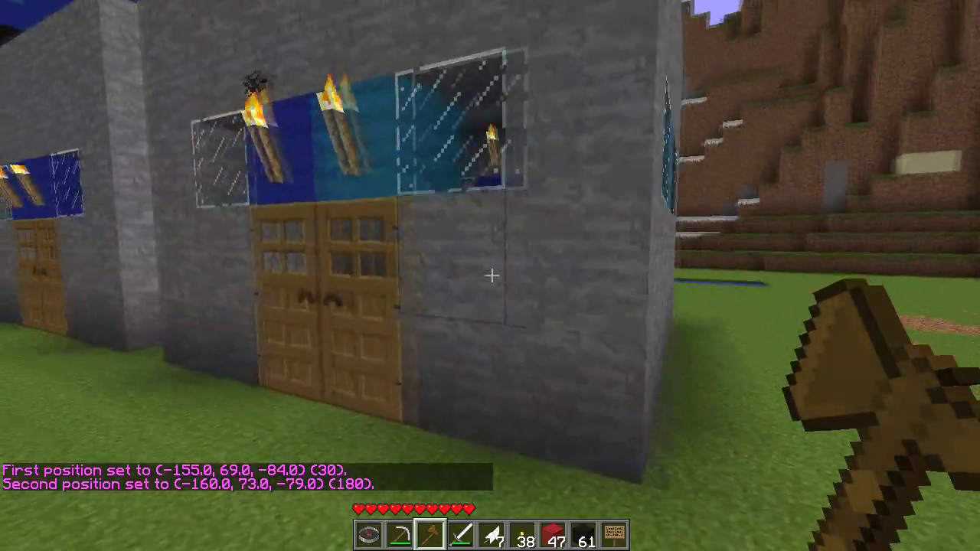
# - Open the house's door and replace its stone with the copied wool pattern using //replace 1 #clipboard
pyautogui.scroll(-2, 491, 275)
pyautogui.rightClick(491, 275)
pyautogui.press('w')
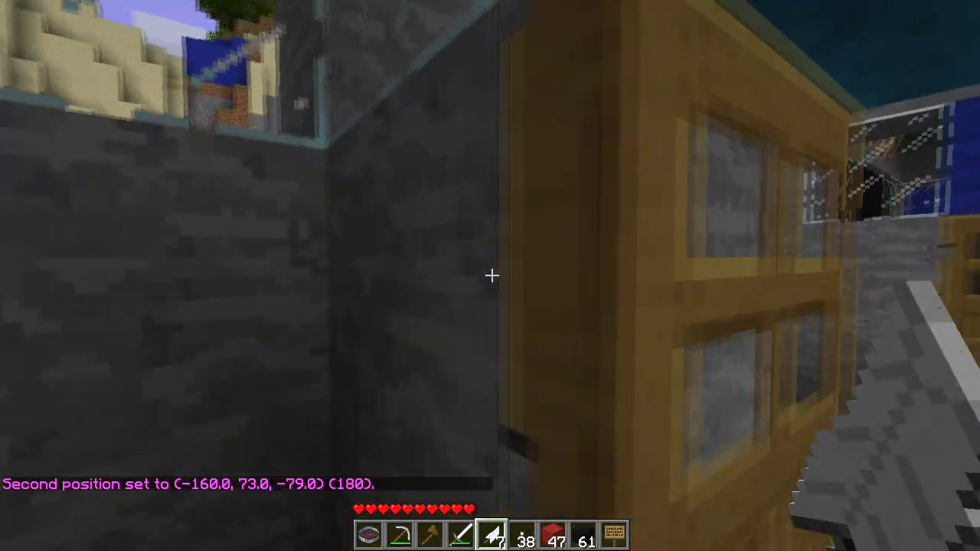
pyautogui.press('s')
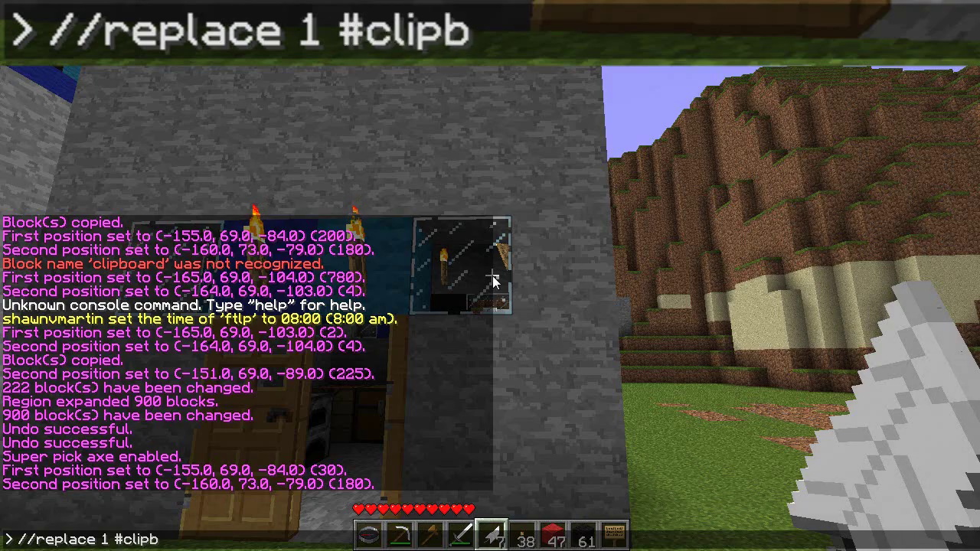
pyautogui.press('Return')
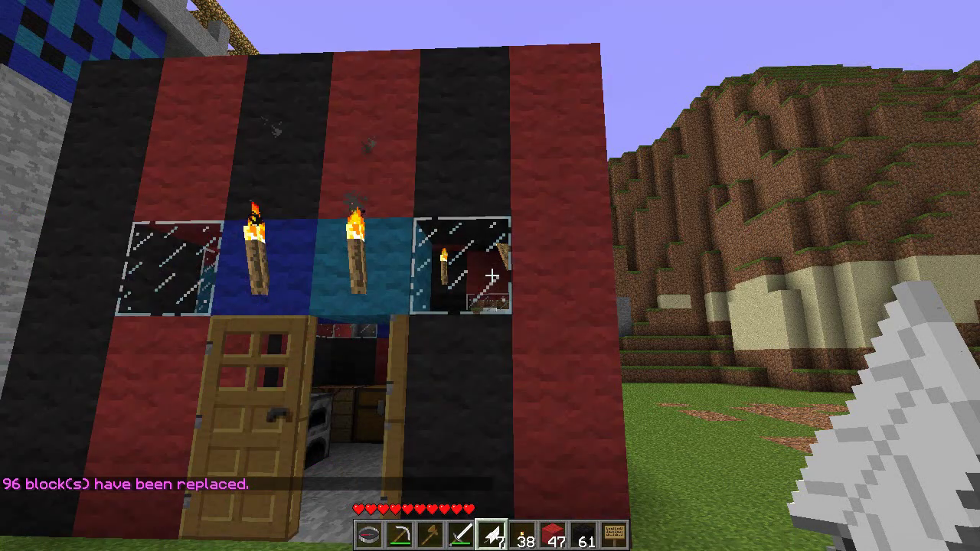
pyautogui.press('d')
pyautogui.press('w')
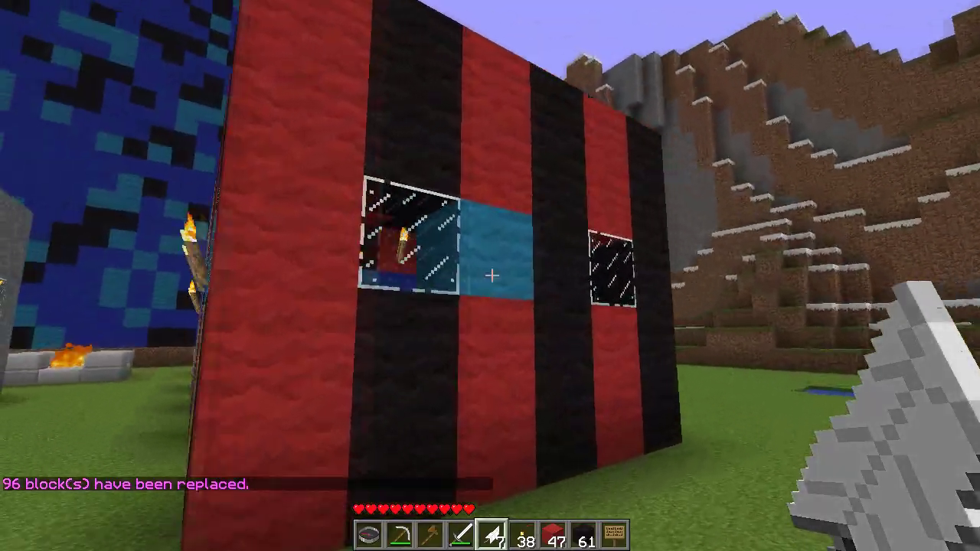
pyautogui.press('d')
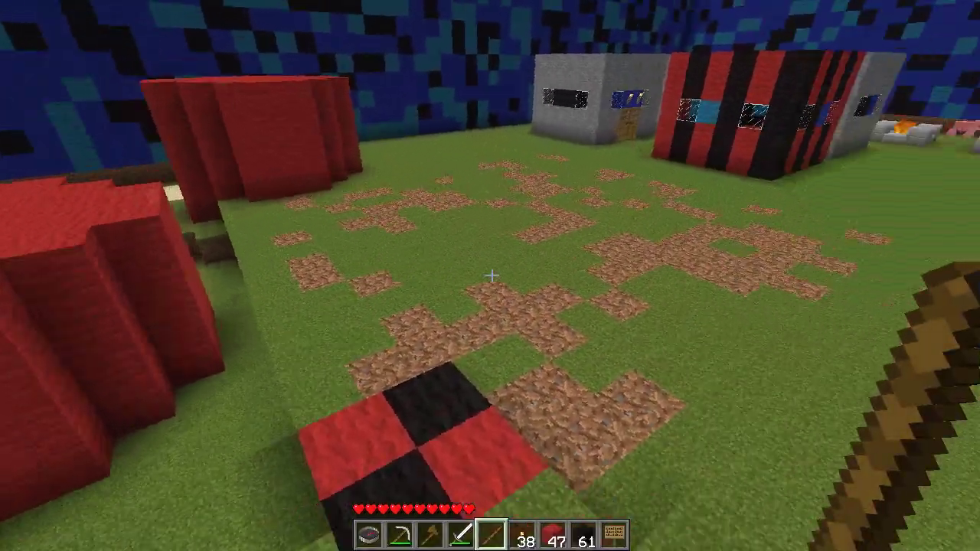
pyautogui.press('s')
pyautogui.press('w')
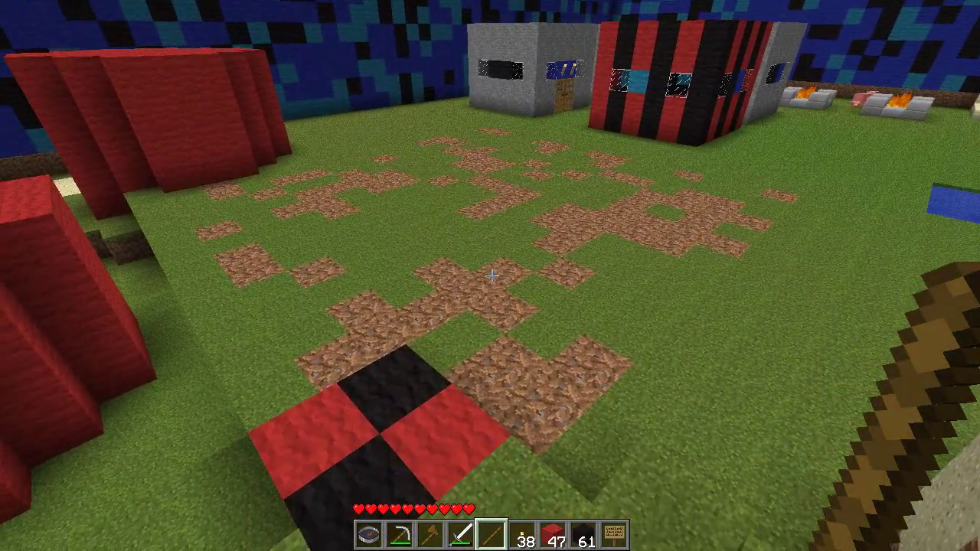
pyautogui.press('s')
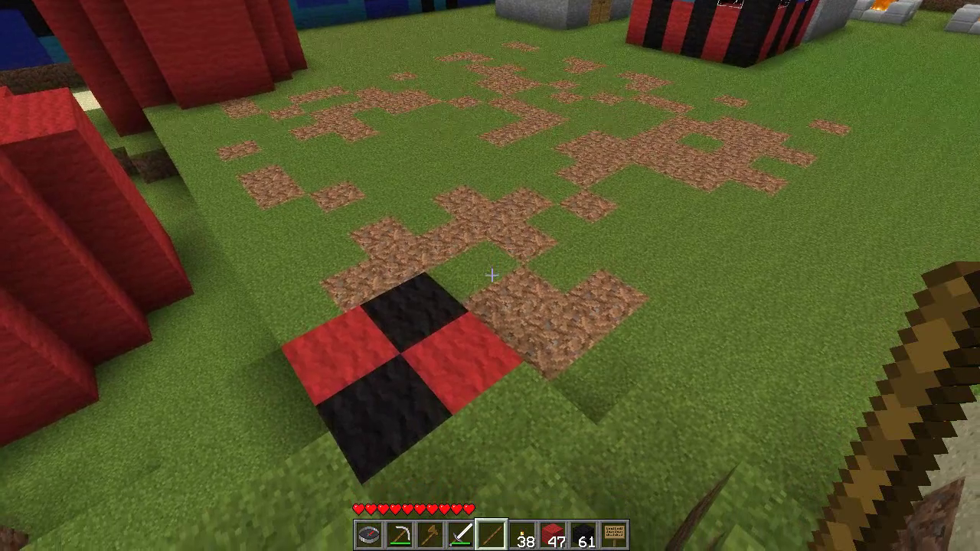
pyautogui.press('w')
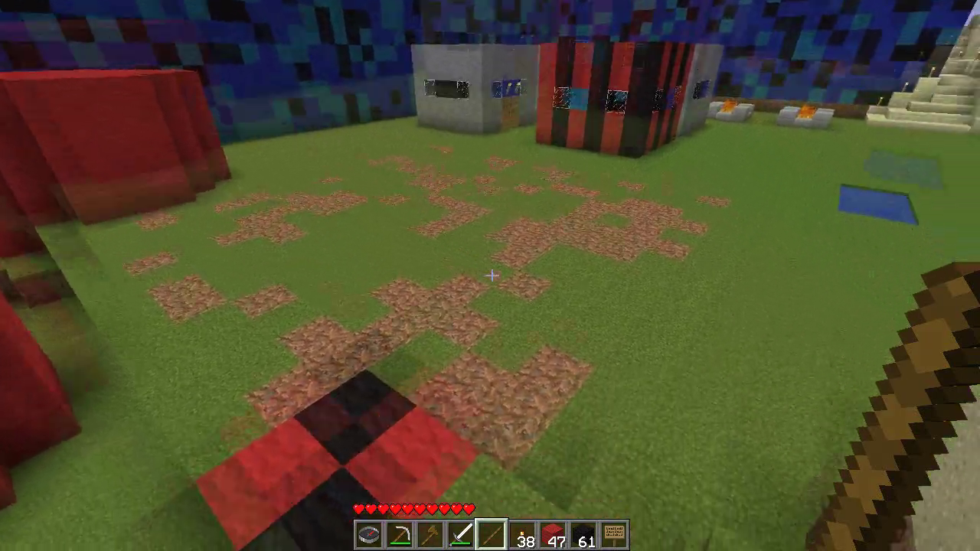
# - Add a second layer to the 2×2 wool pattern, putting black wool on the red blocks and red wool on the black ones
pyautogui.press('8')
pyautogui.press('w')
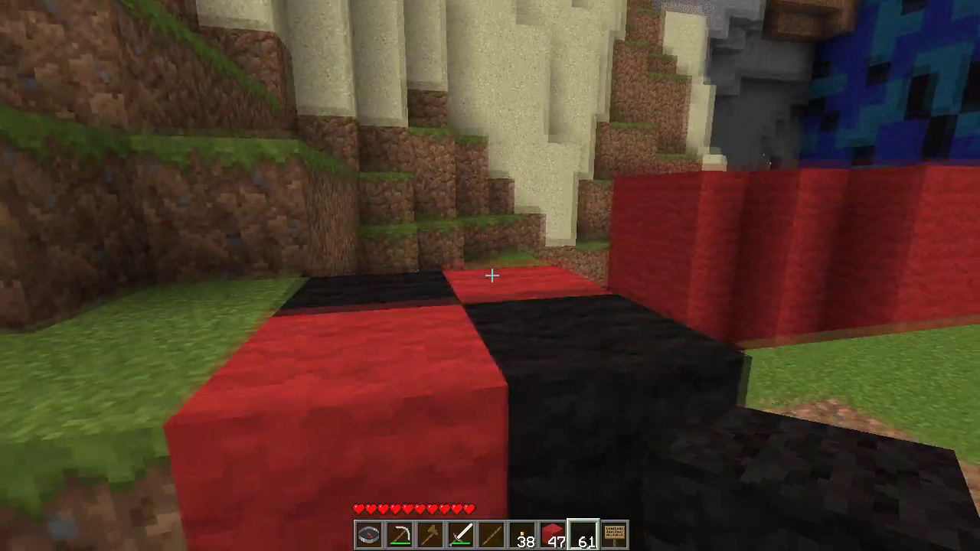
pyautogui.rightClick(491, 274)
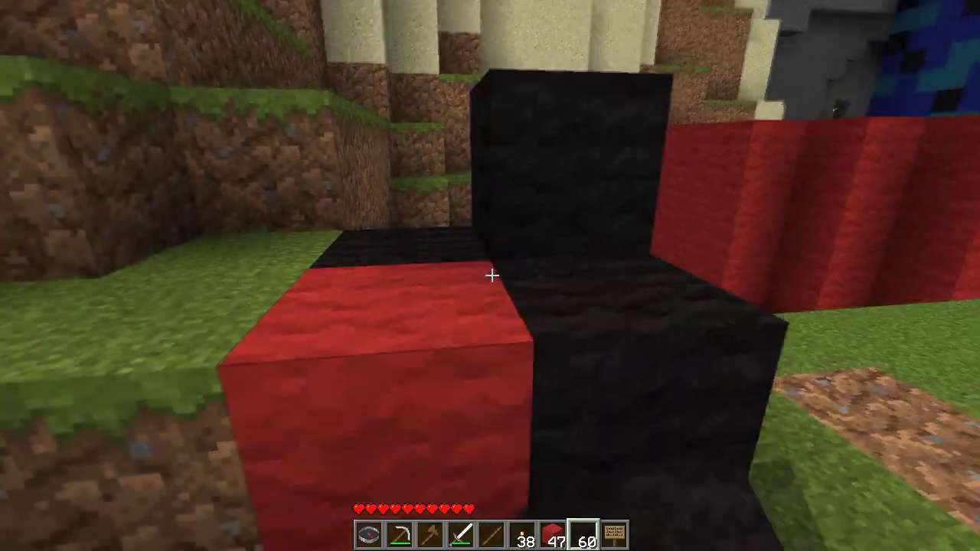
pyautogui.rightClick(491, 275)
pyautogui.press('7')
pyautogui.rightClick(491, 275)
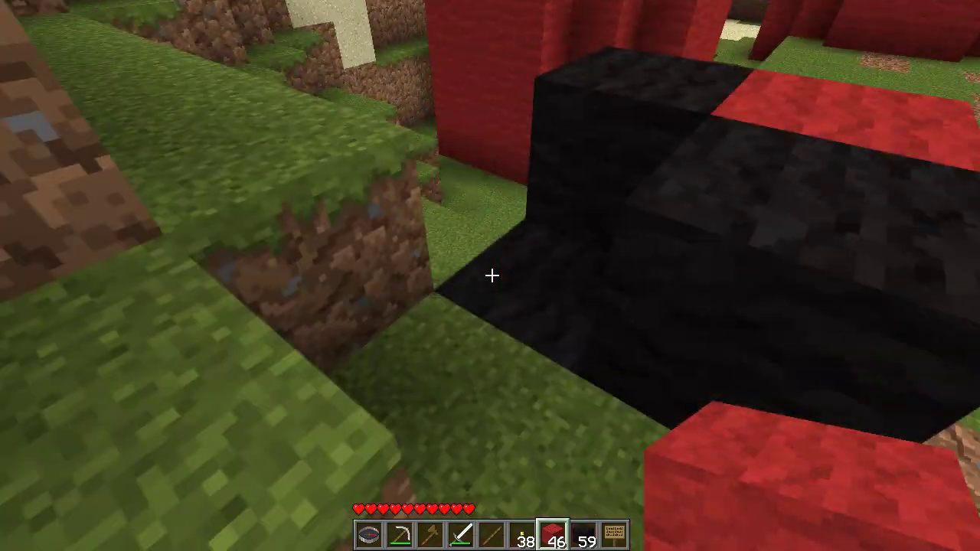
pyautogui.rightClick(492, 275)
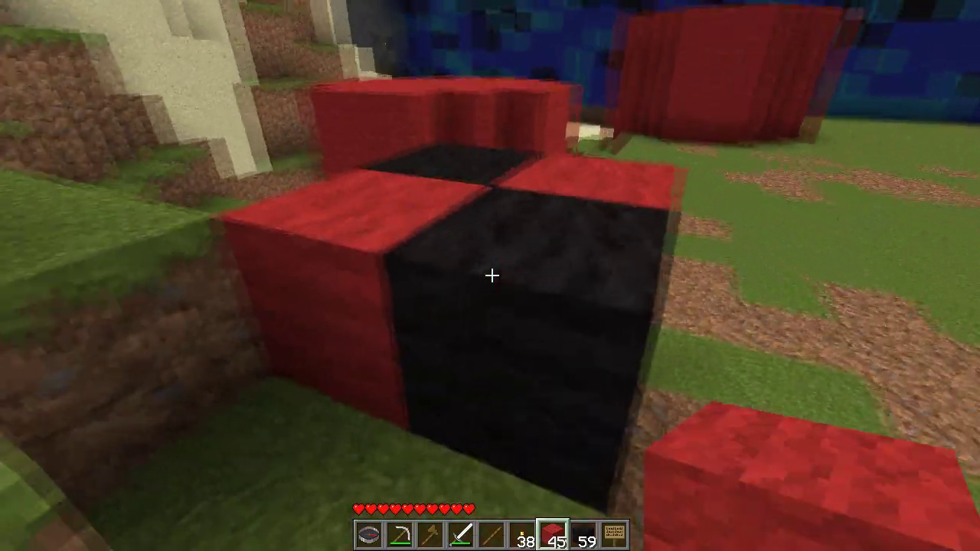
# - Select the two-layer wool pattern between corners (-165, 70, -104) and (-164, 69, -103) and copy it with //copy
pyautogui.scroll(4, 491, 275)
pyautogui.click(492, 275)
pyautogui.click(491, 275)
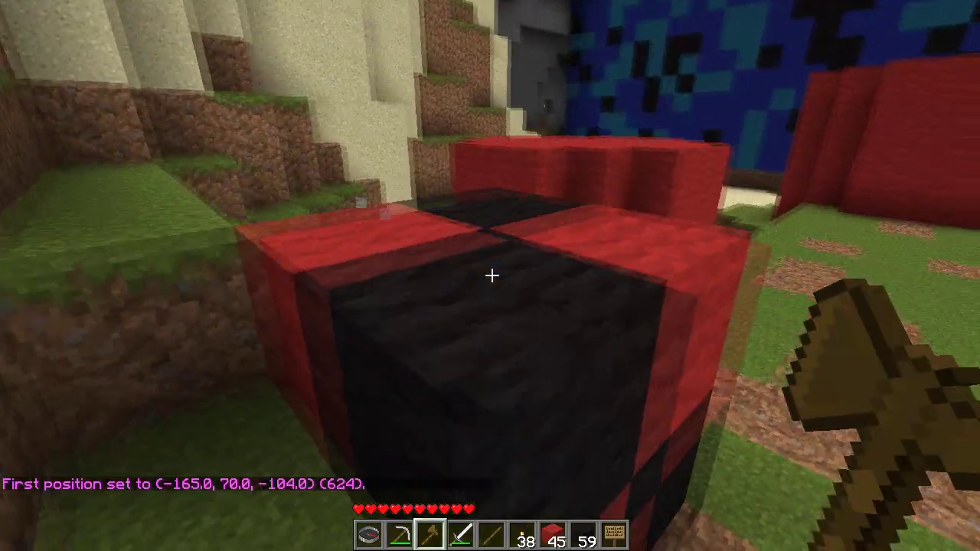
pyautogui.rightClick(491, 275)
pyautogui.write('t//copy')
pyautogui.press('Return')
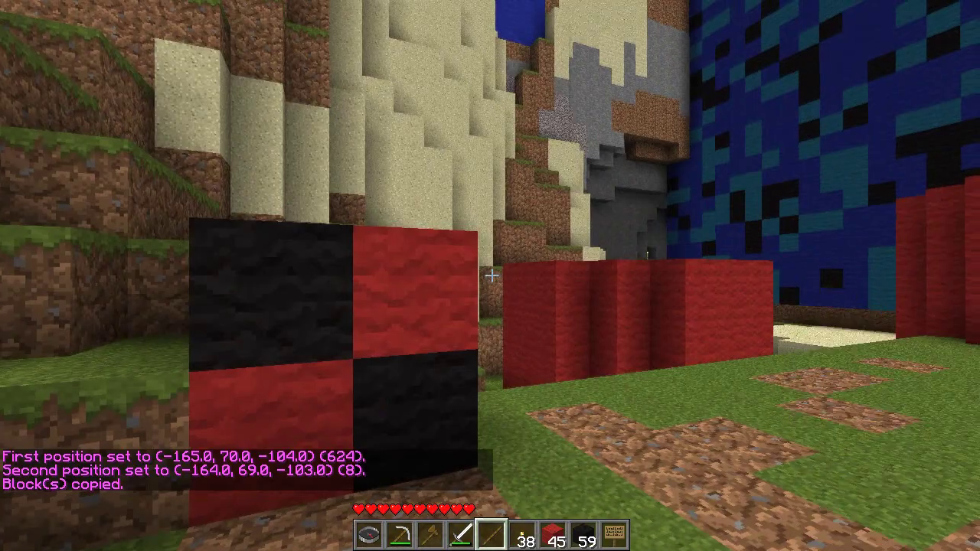
# - Try to bind a clipboard brush to the held stick with //brush #clipboard
pyautogui.press('5')
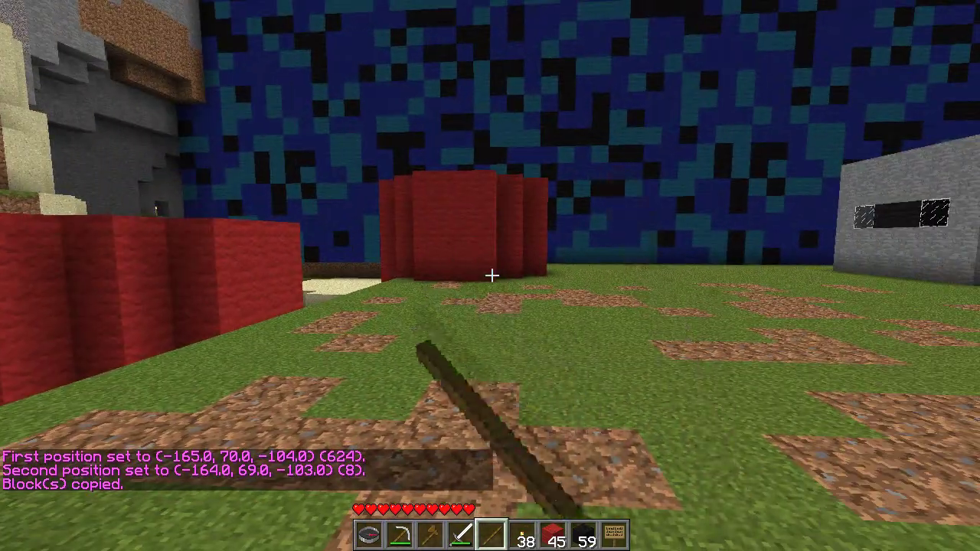
pyautogui.write('t//brush')
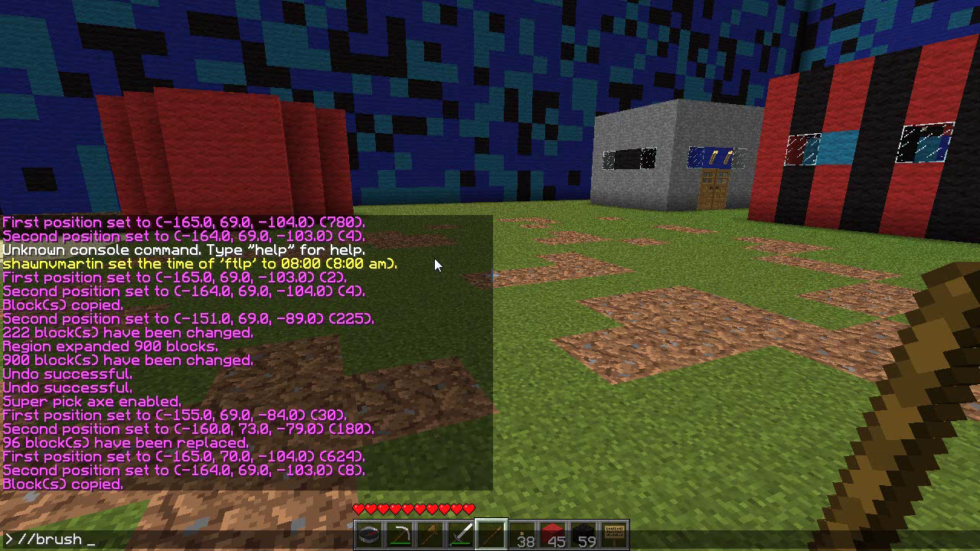
pyautogui.write('#')
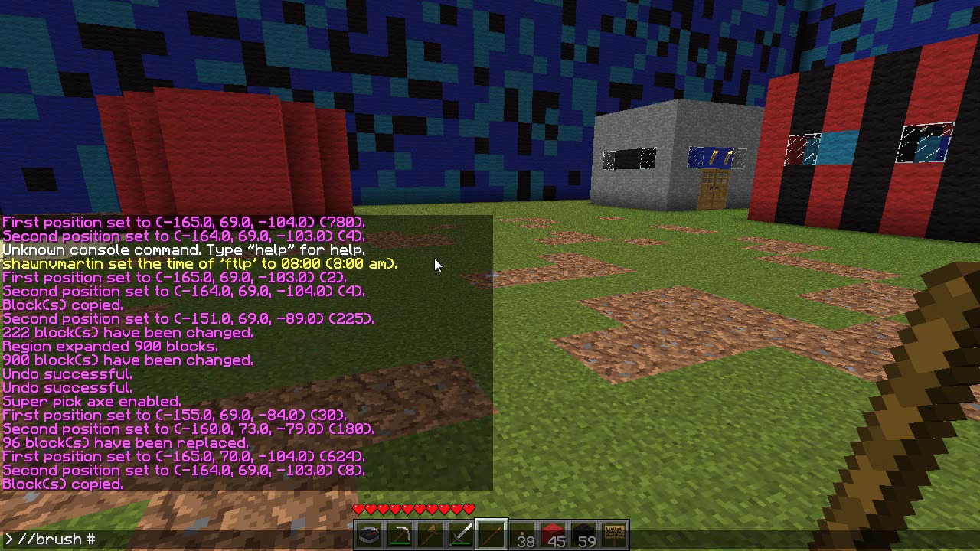
pyautogui.write('clipboard')
pyautogui.press('Return')
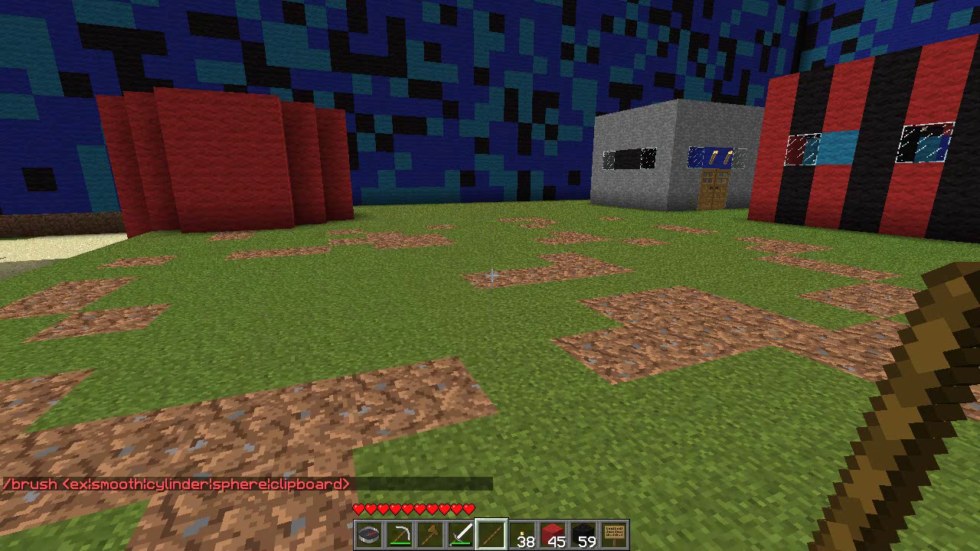
# - Equip the stick with the clipboard brush using /brush clipboard
pyautogui.write('t/')
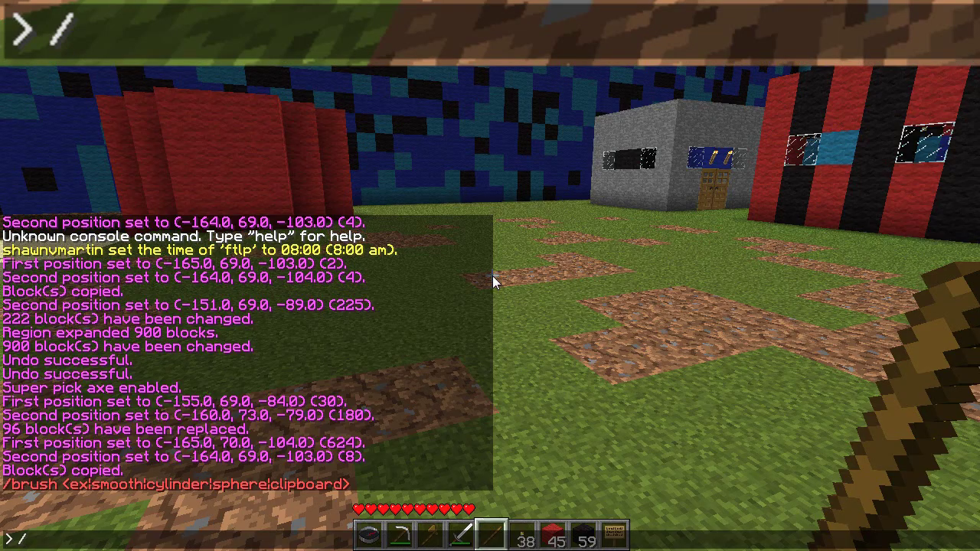
pyautogui.write('brush clipboard')
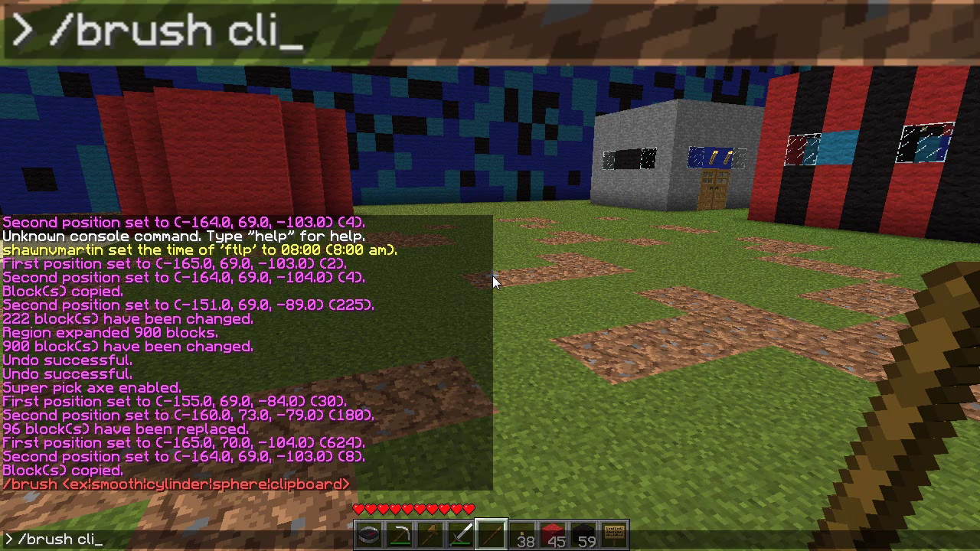
pyautogui.press('Return')
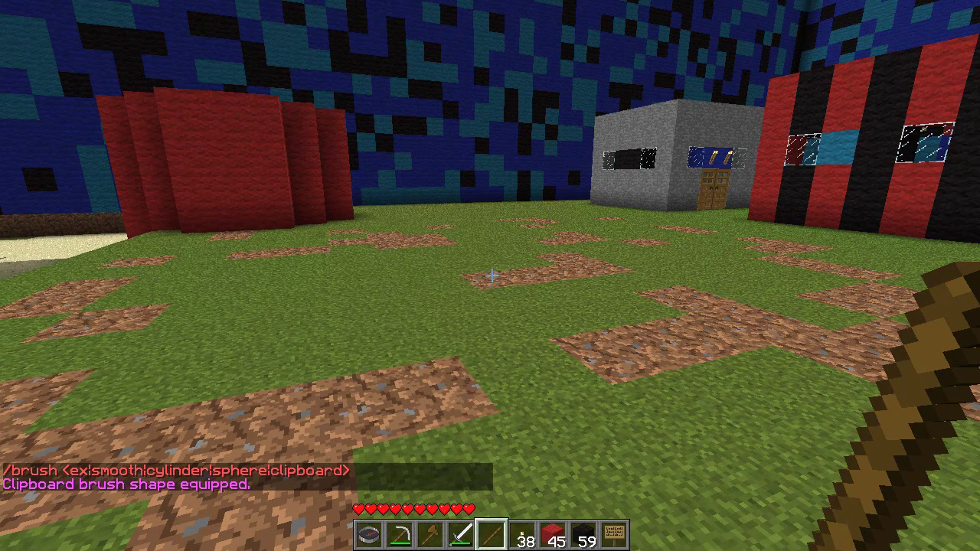
# - Stamp the copied wool pattern into the grass at two neighbouring spots with the clipboard brush
pyautogui.press('s')
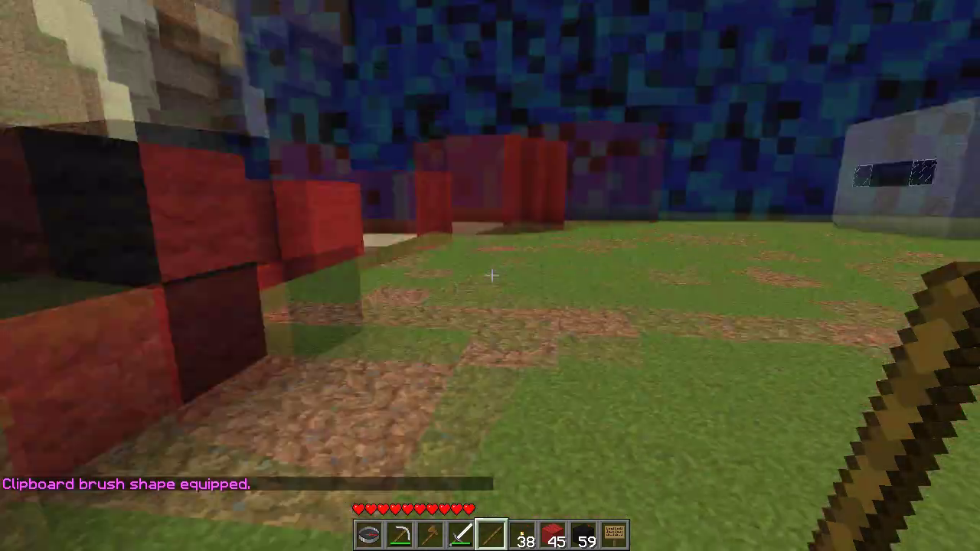
pyautogui.rightClick(491, 275)
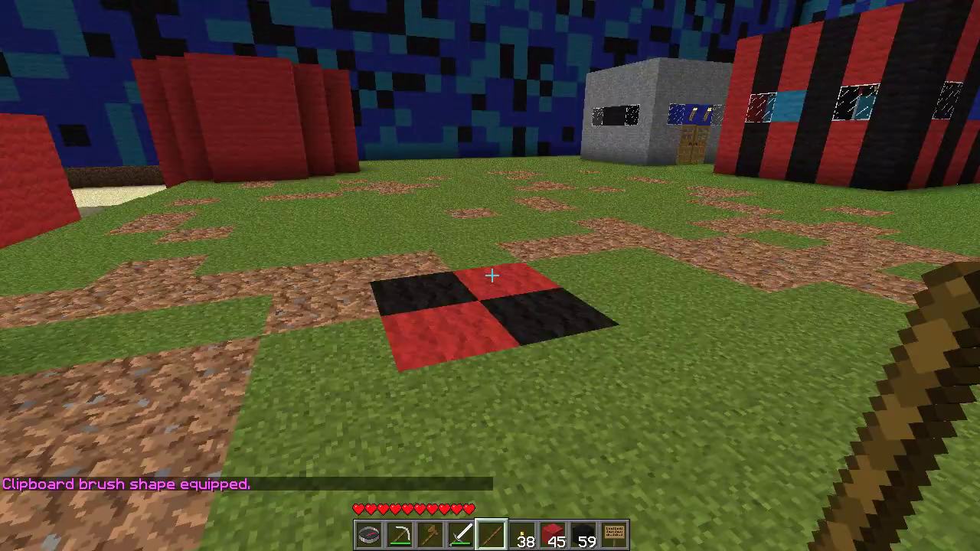
pyautogui.rightClick(491, 275)
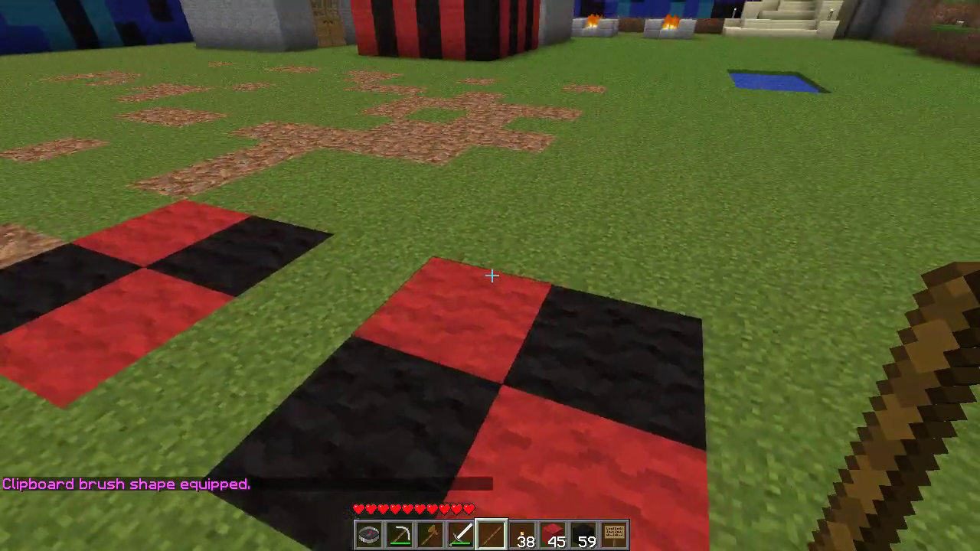
pyautogui.press('d')
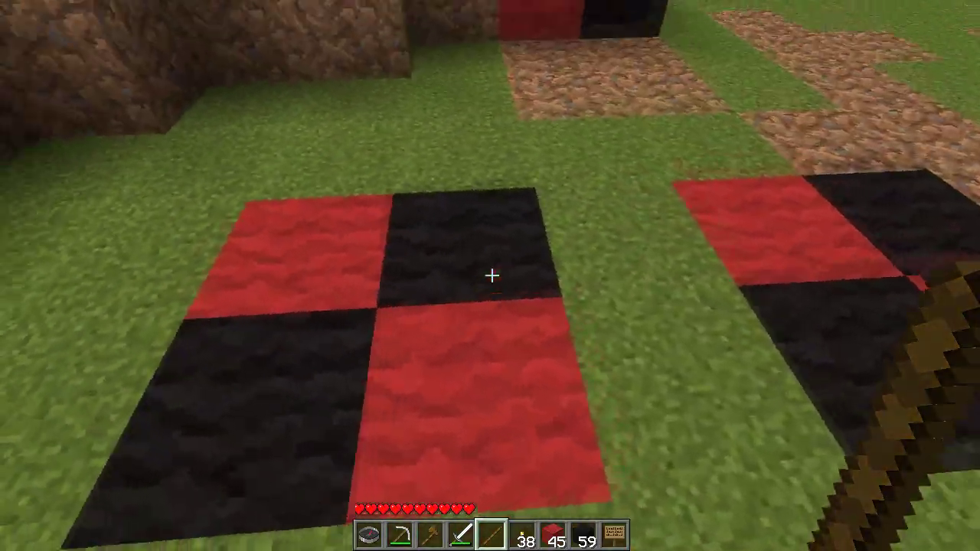
pyautogui.press('s')
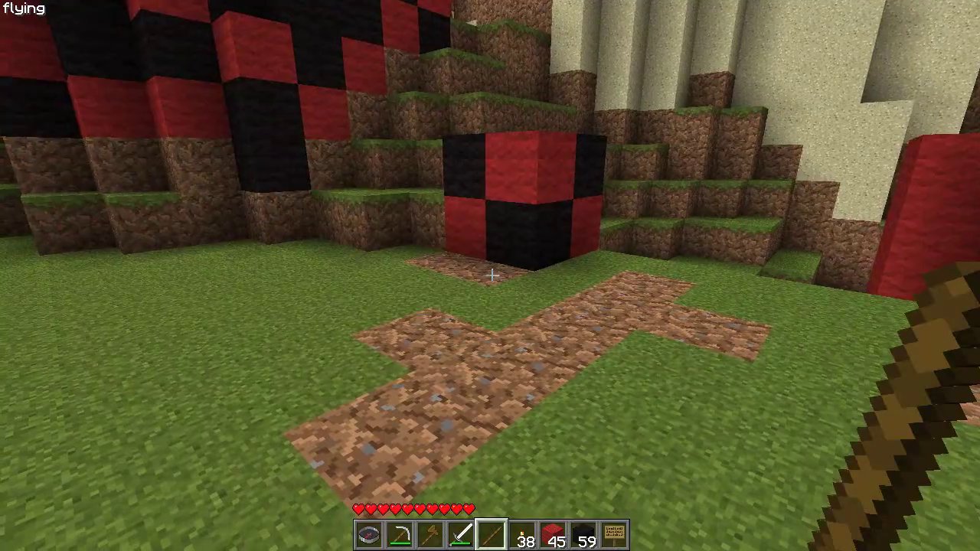
# - Take the wooden axe, stand right beside the two-layer wool pattern and copy it again with //copy
pyautogui.press('w')
pyautogui.scroll(2, 491, 275)
pyautogui.press('w')
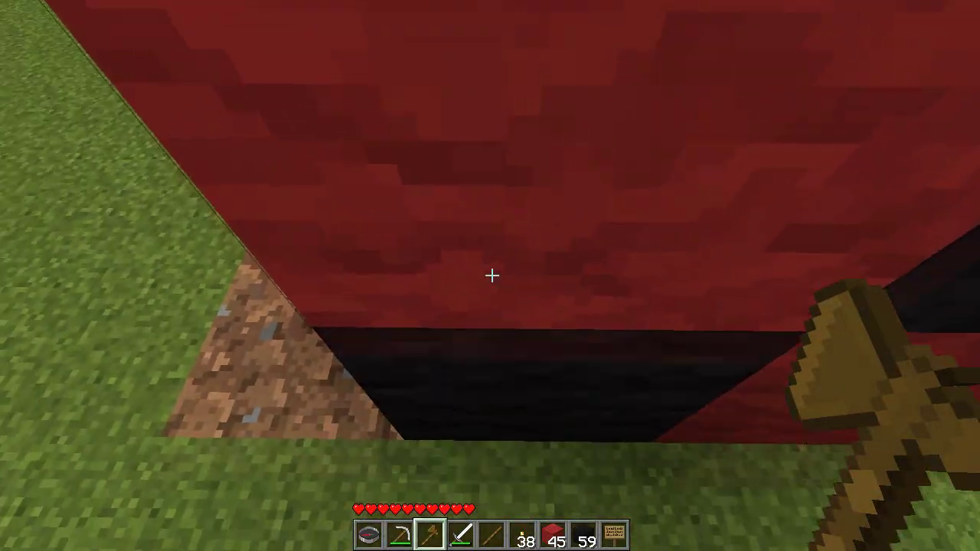
pyautogui.write('t//copy')
pyautogui.press('Return')
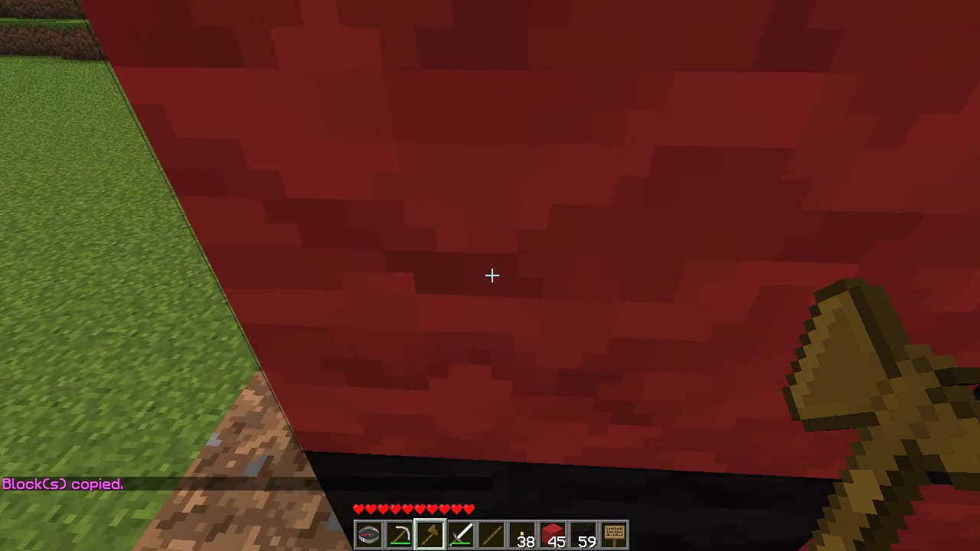
# - Flip the clipboard with //flip up, paste it relative to the player and view the result next to the original pattern
pyautogui.press('t')
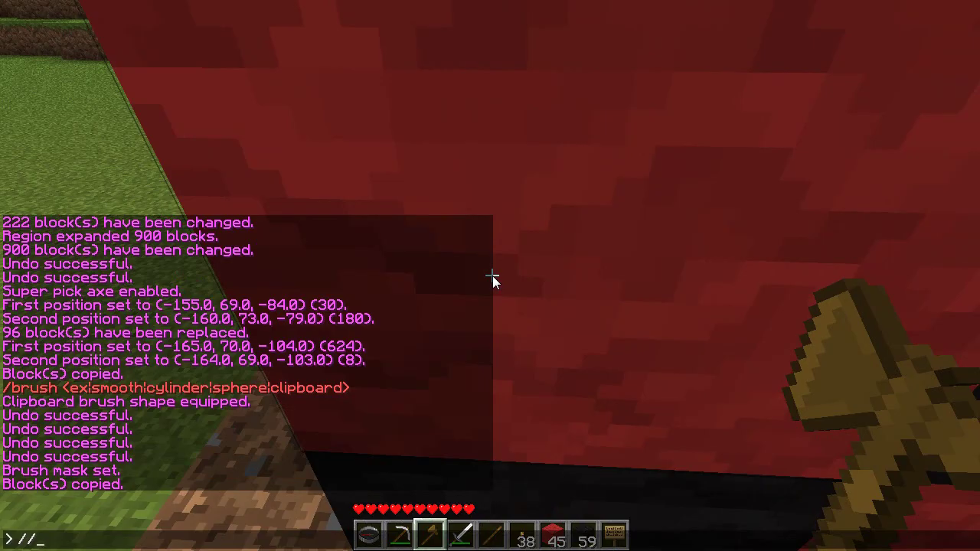
pyautogui.write('//flip up')
pyautogui.press('Return')
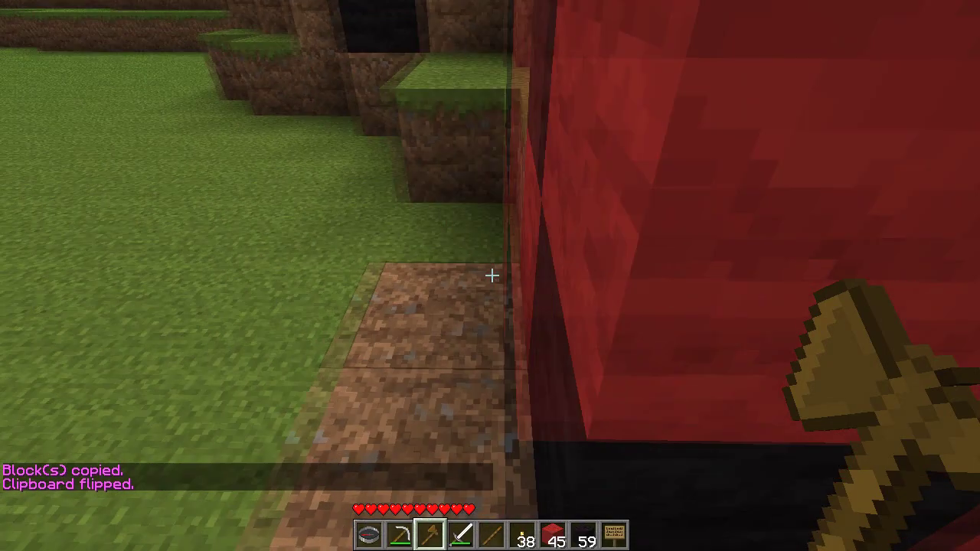
pyautogui.press('t')
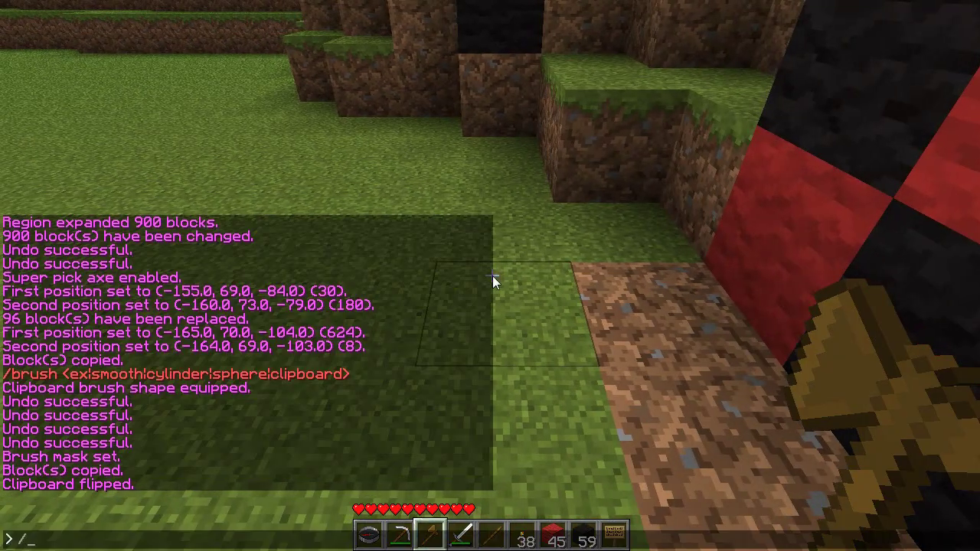
pyautogui.press('Return')
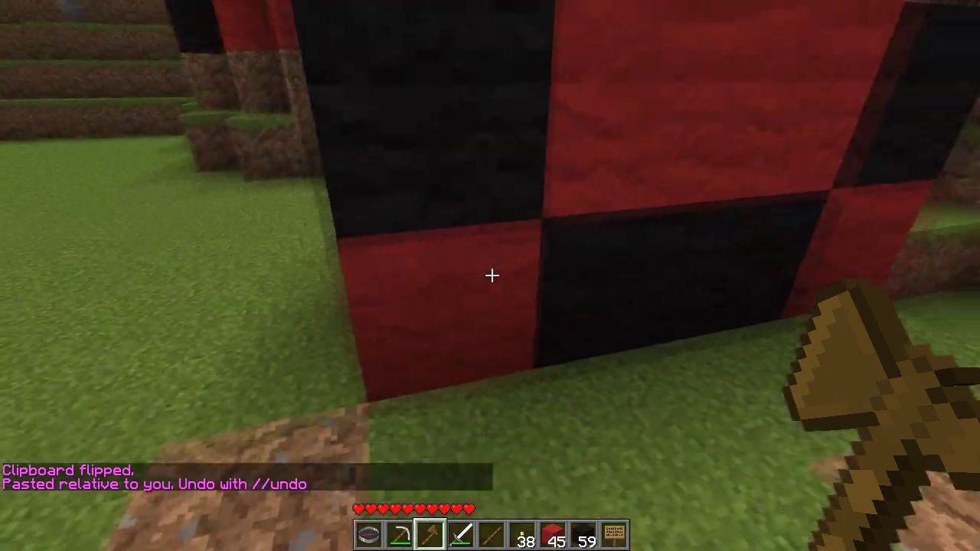
pyautogui.press('w')
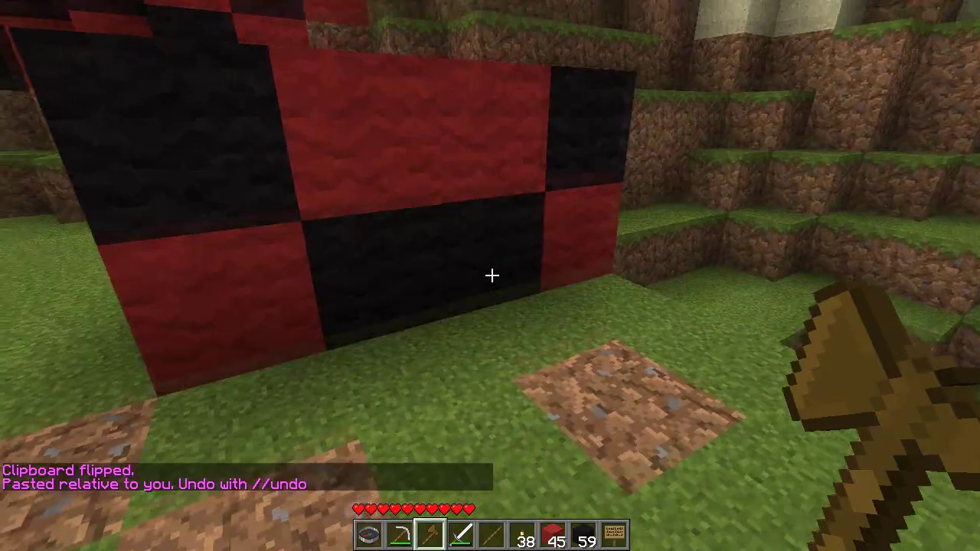
pyautogui.press('s')
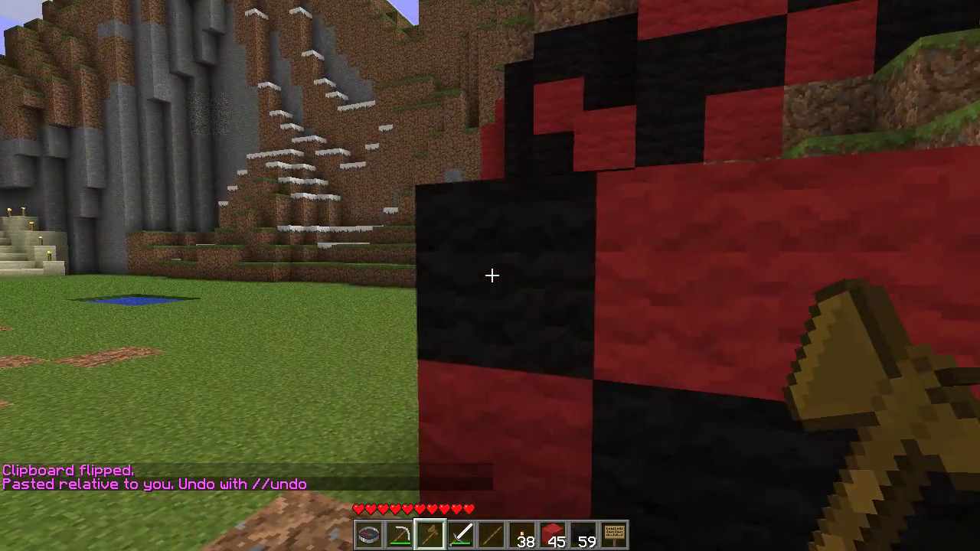
# - Select a forest region with the wooden axe between corners (-322, 69, -253) and (-366, 71, -208)
pyautogui.press('w')
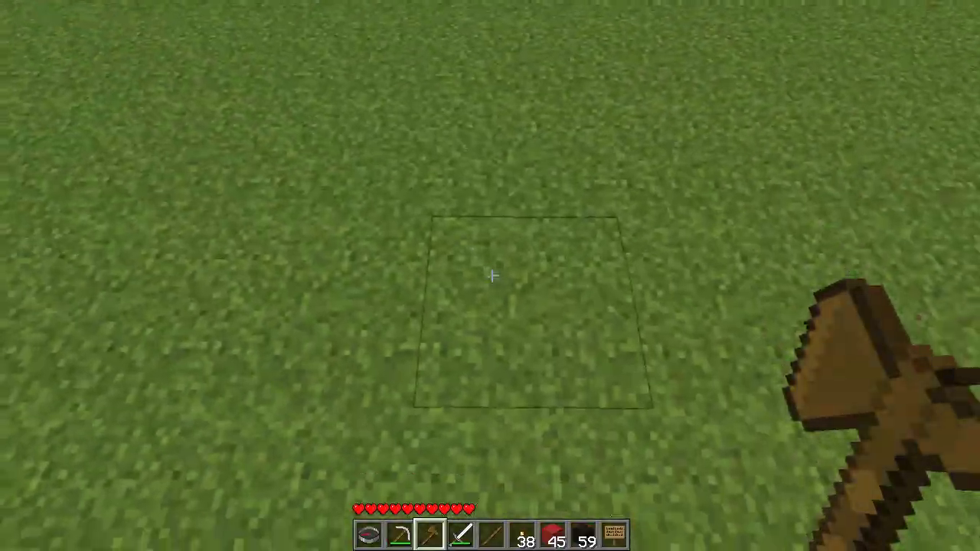
pyautogui.click(492, 275)
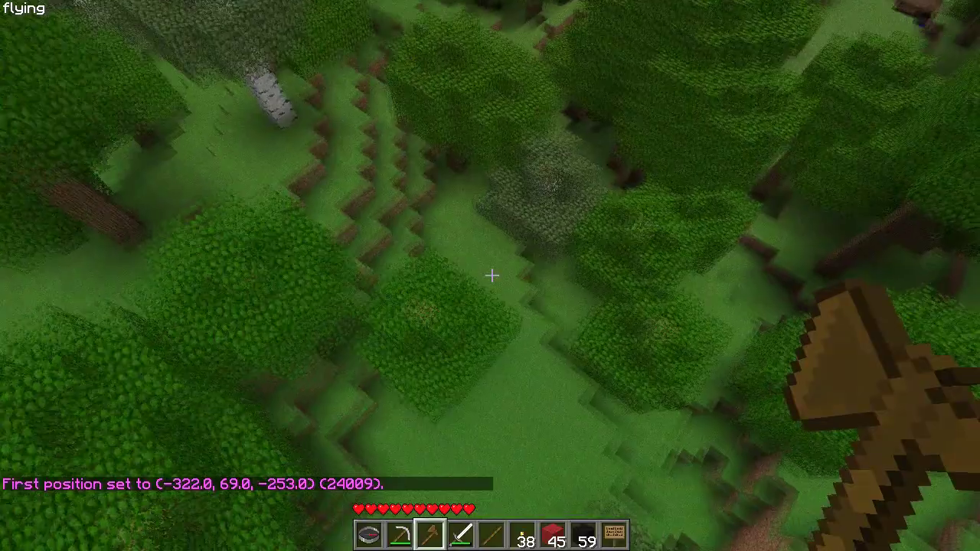
pyautogui.press('f')
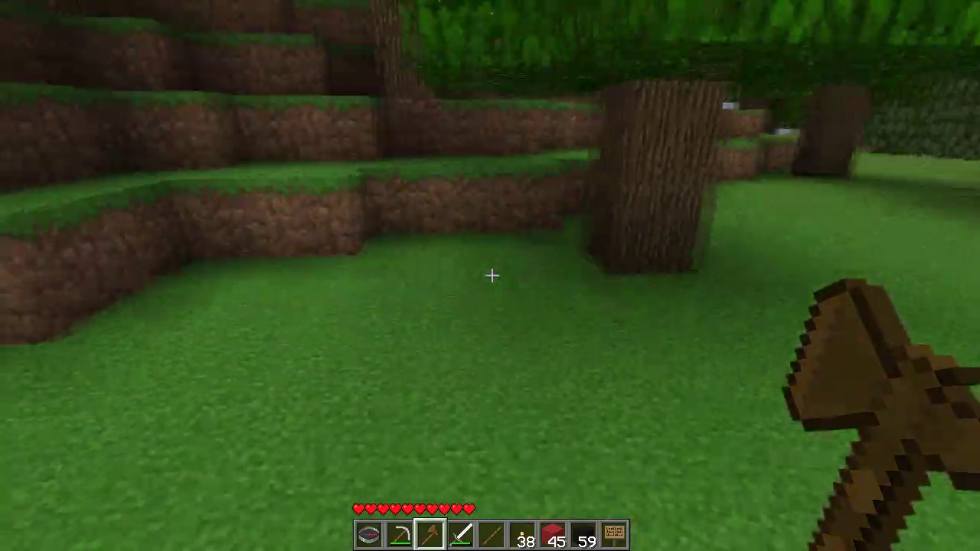
pyautogui.press('w')
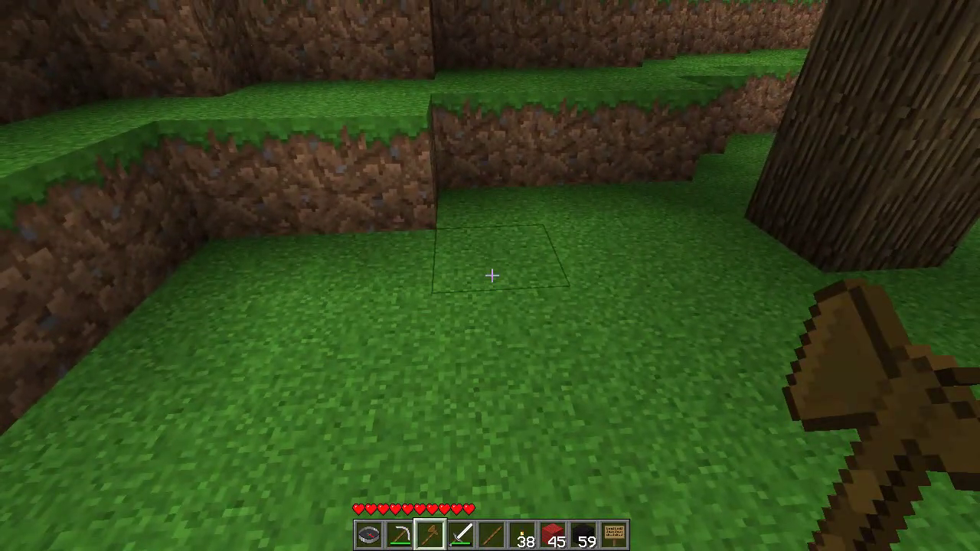
pyautogui.rightClick(491, 274)
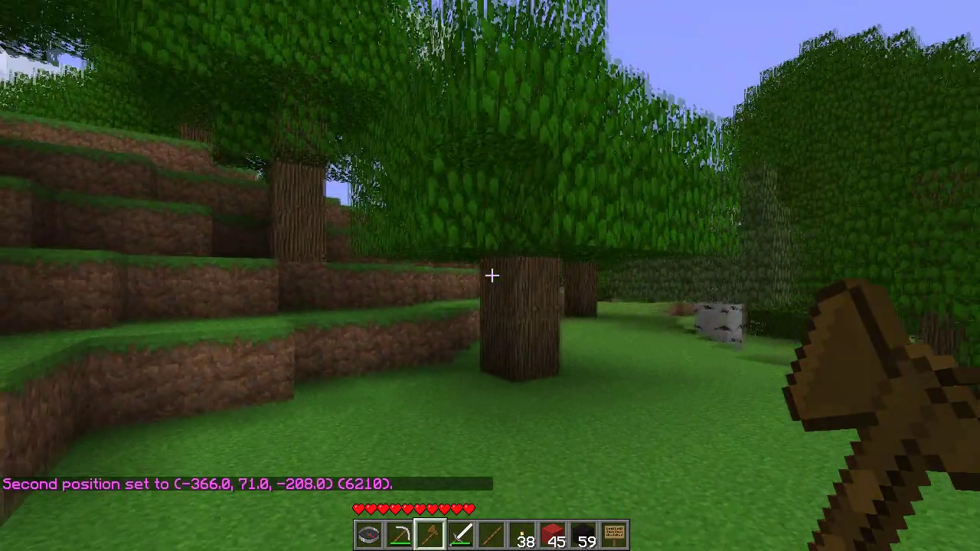
# - Expand the forest selection 20 blocks both up and down with //expand 20 u,d
pyautogui.write('t//')
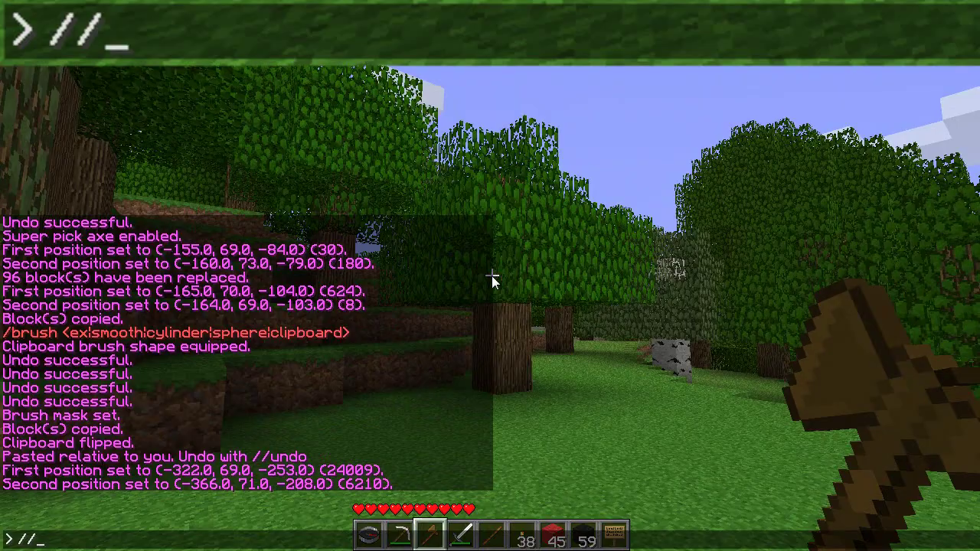
pyautogui.write('expand')
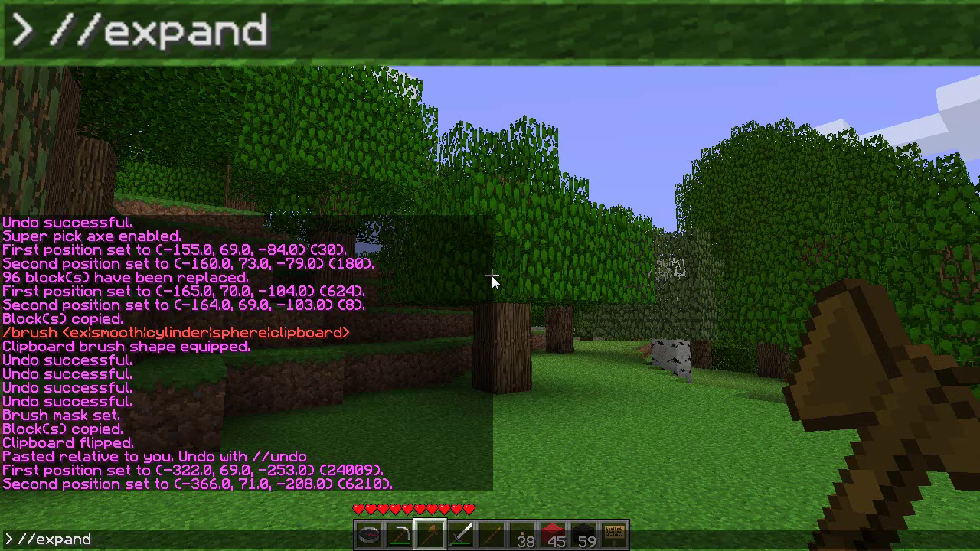
pyautogui.write('20')
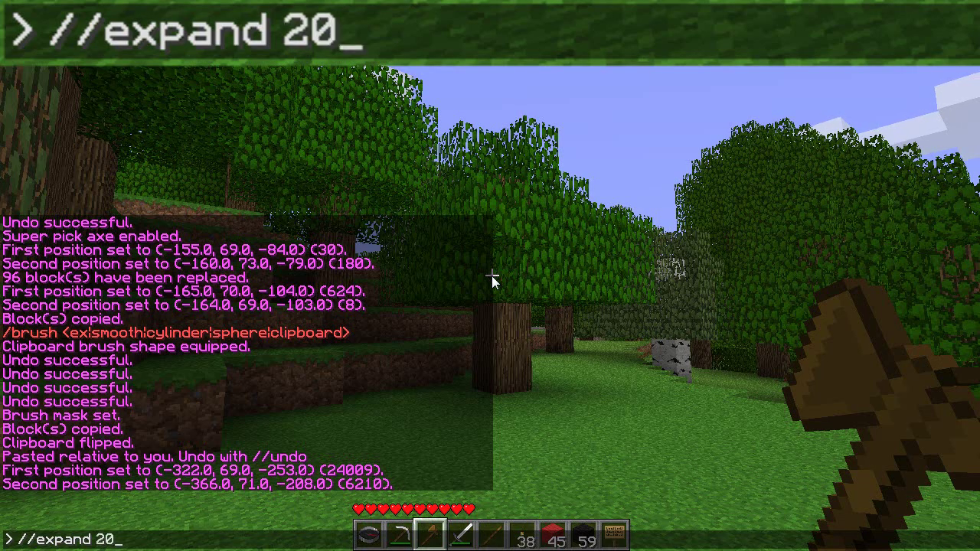
pyautogui.write(' u,d')
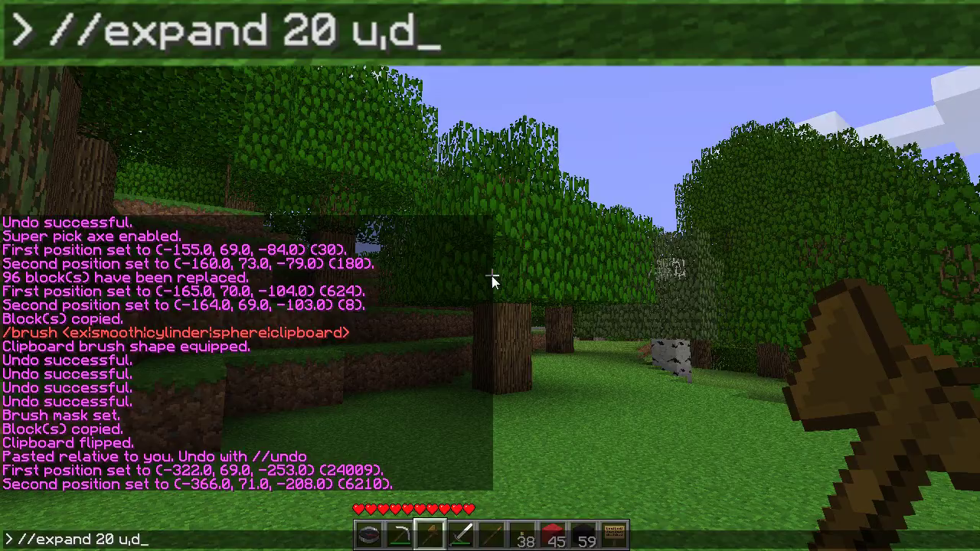
pyautogui.press('Return')
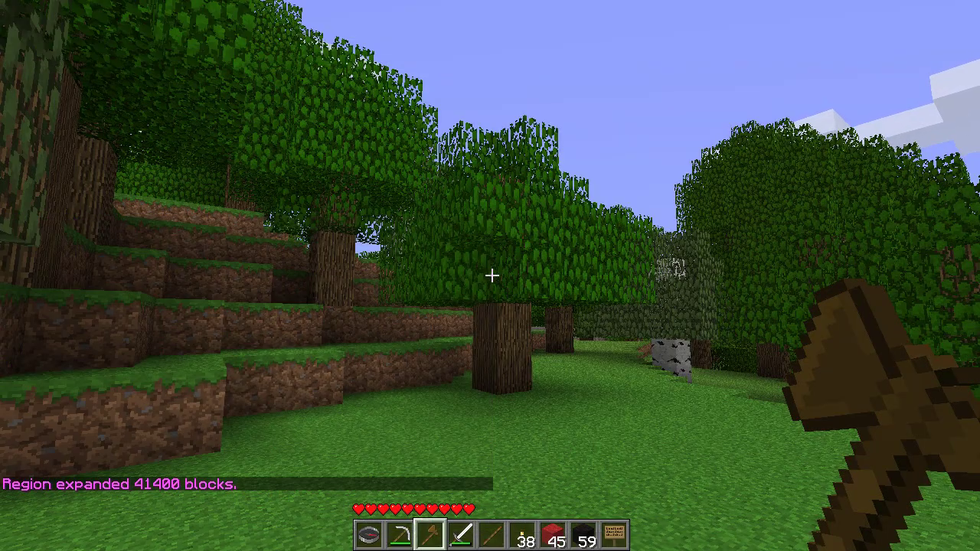
# - Fly up to survey the selected forest from above and return to the ground among the trees
pyautogui.press('space')
pyautogui.press('space')
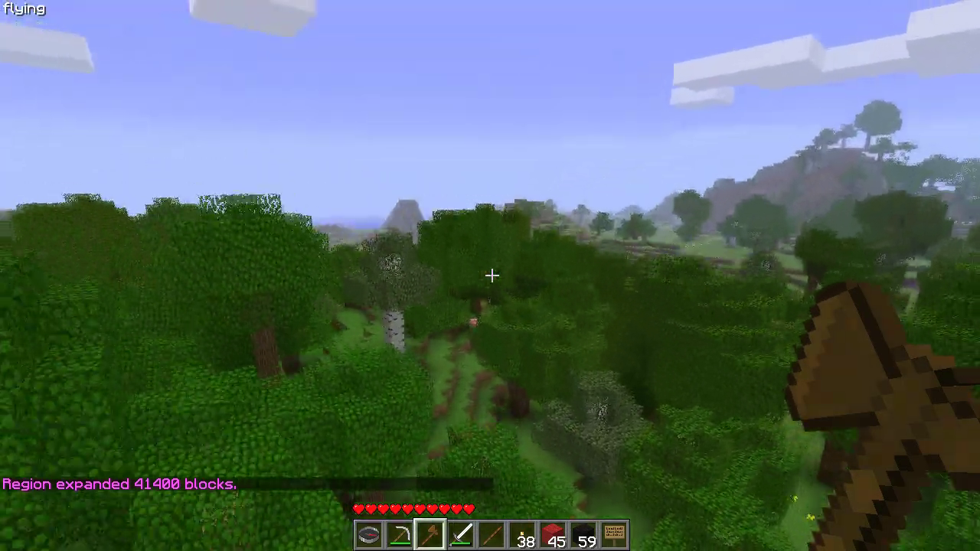
pyautogui.press('w')
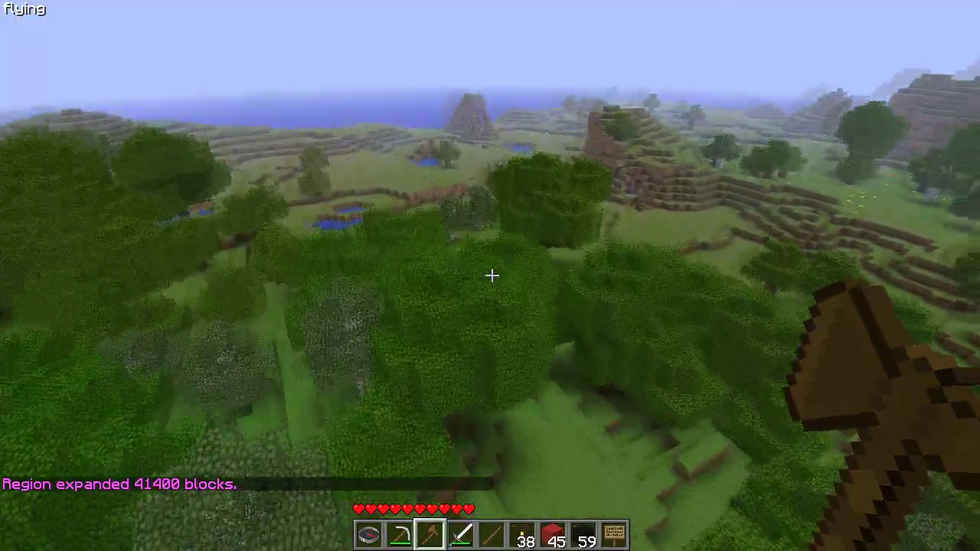
pyautogui.press('w')
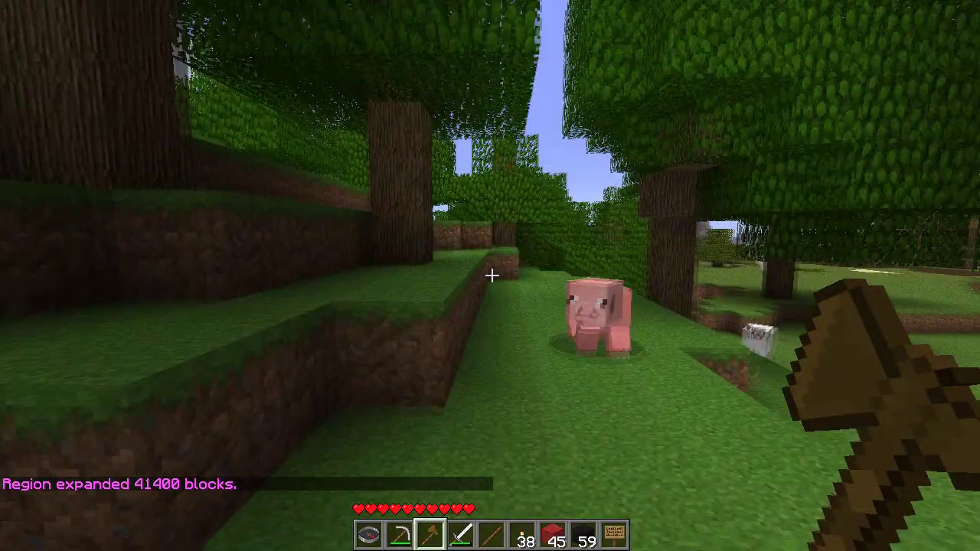
# - Strike the nearby pig in the forest with the sword and re-equip the wooden axe
pyautogui.press('t')
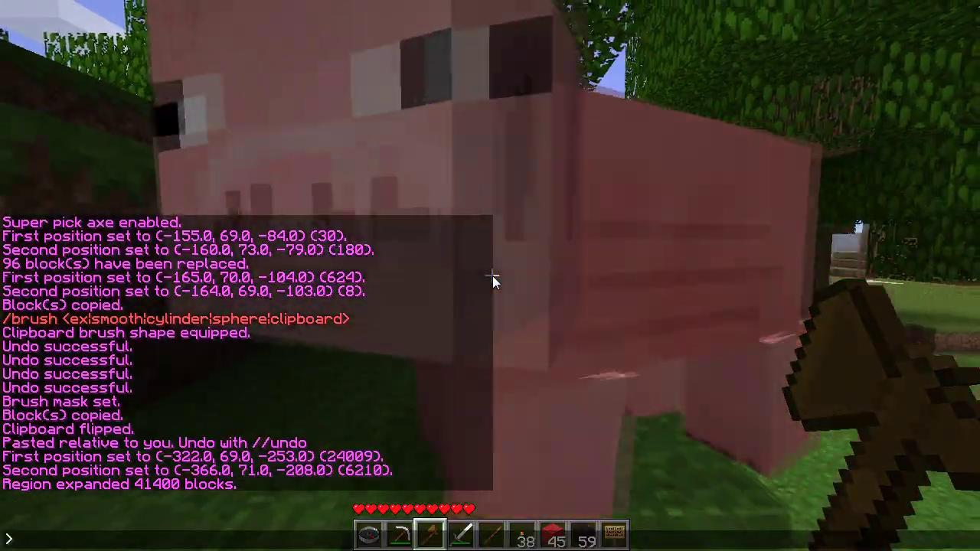
pyautogui.press('Escape')
pyautogui.press('4')
pyautogui.click(491, 275)
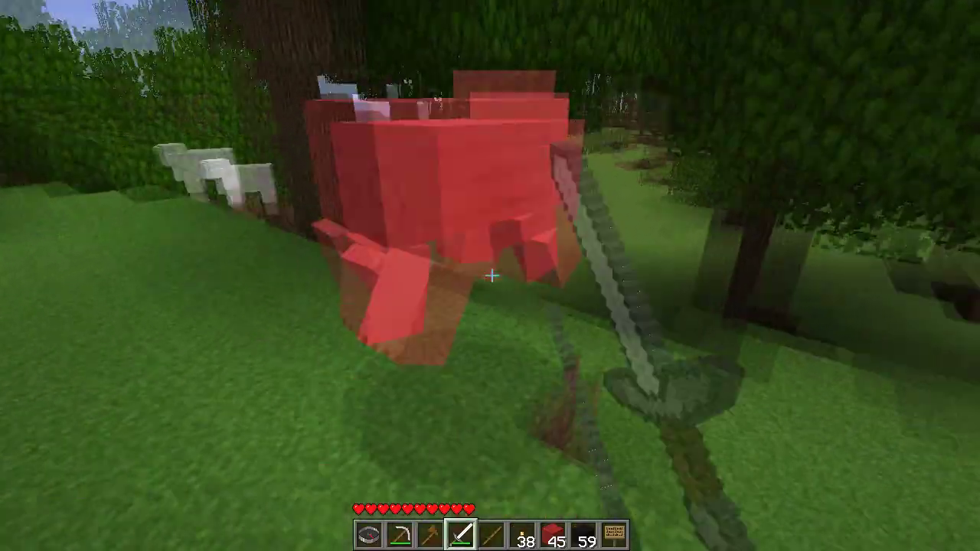
pyautogui.press('3')
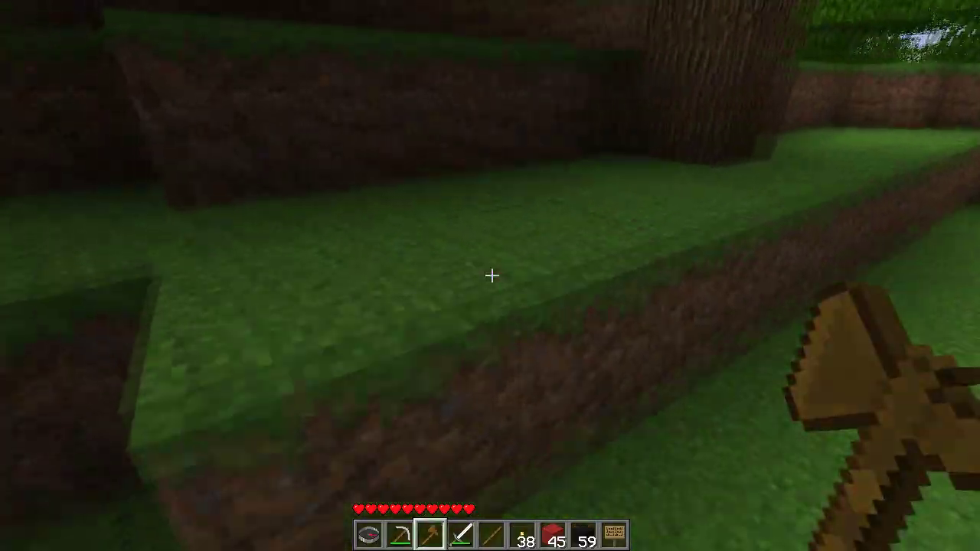
# - Copy the expanded forest selection to the clipboard with //copy
pyautogui.write('t//copy')
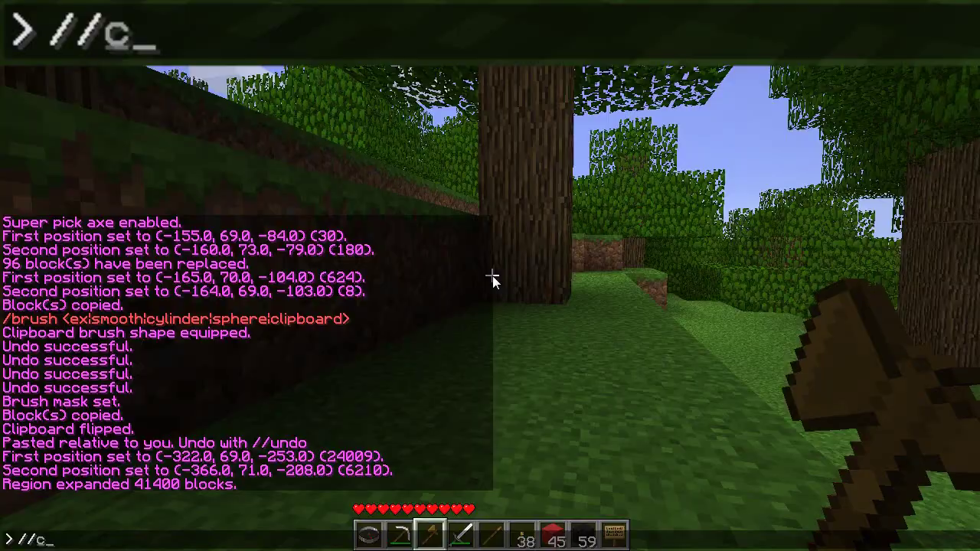
pyautogui.press('Return')
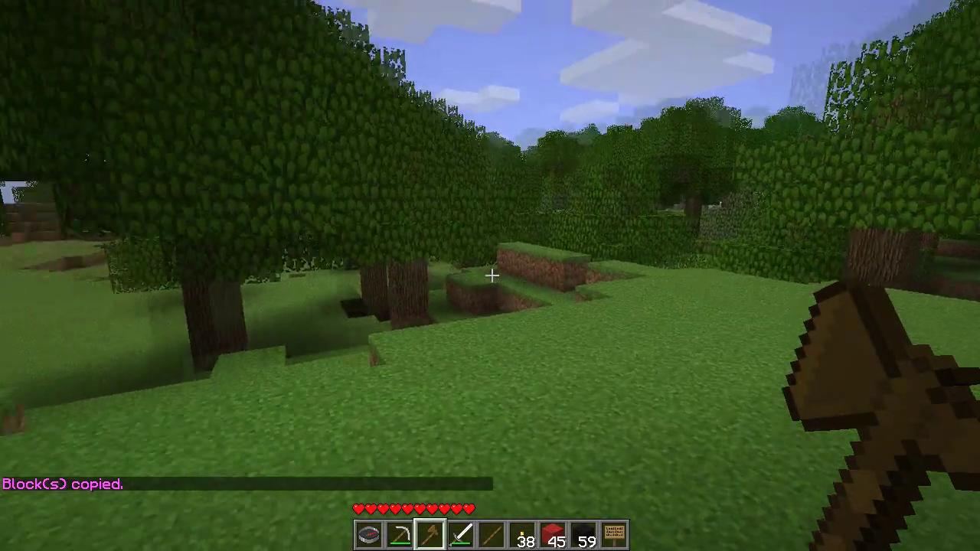
# - Fly out of the forest over the open grassland, rise to about y 97 using the coordinate display, and face back towards the trees
pyautogui.press('f')
pyautogui.press('w')
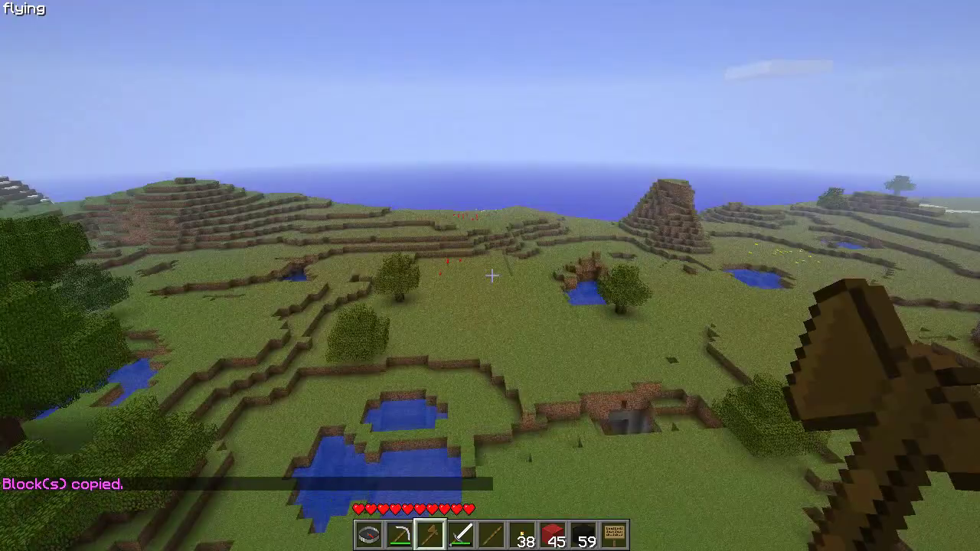
pyautogui.press('w')
pyautogui.press('F3')
pyautogui.press('w')
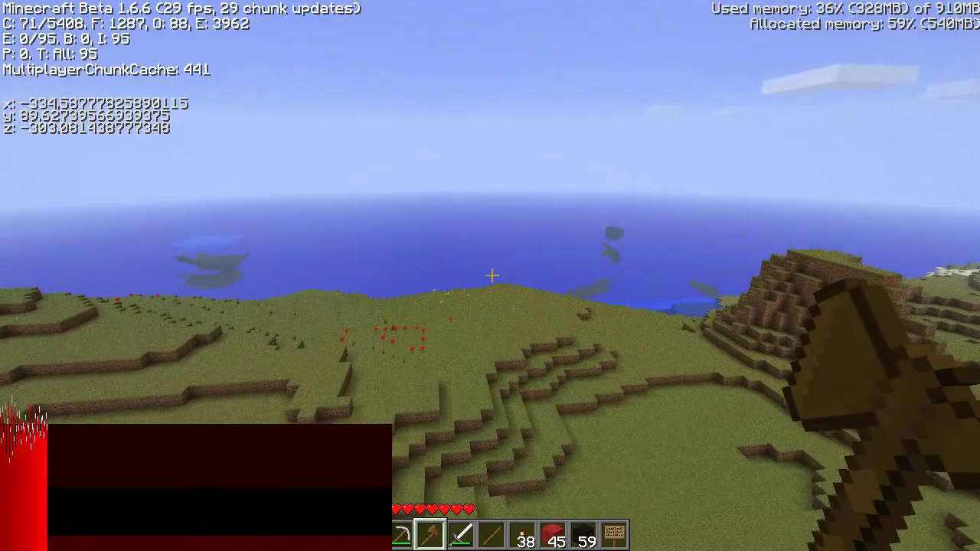
pyautogui.press('space')
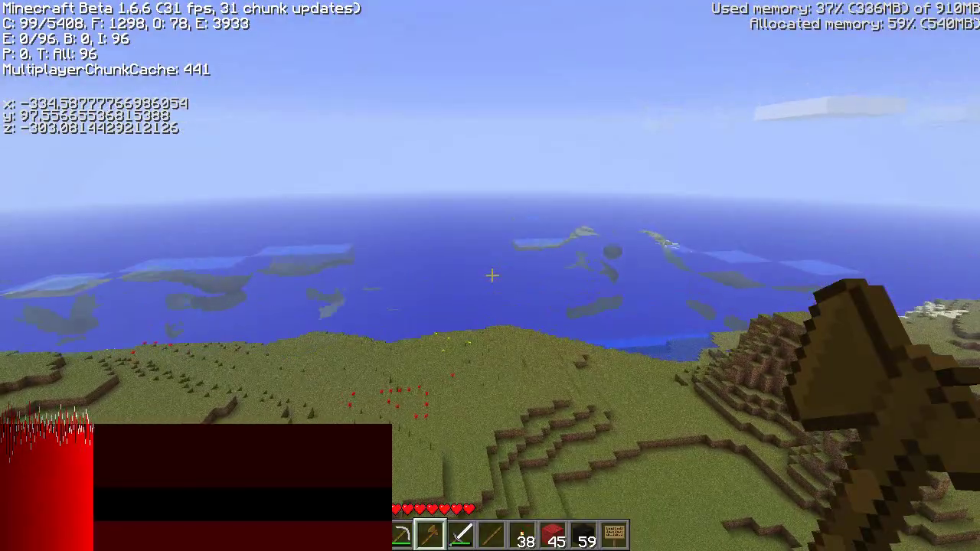
pyautogui.press('F3')
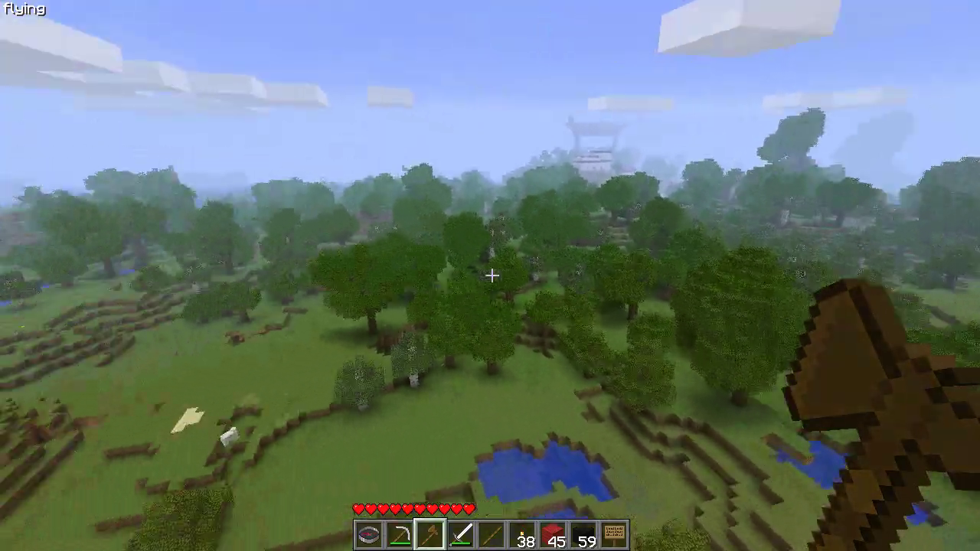
# - Flip the copied forest vertically with //flip up and paste it above the original with //paste
pyautogui.write('t/')
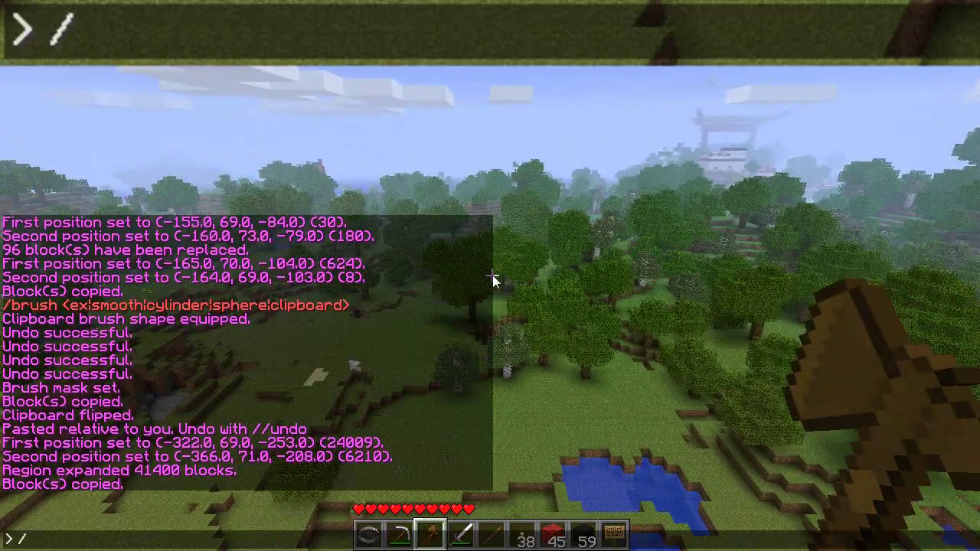
pyautogui.write('/flip up')
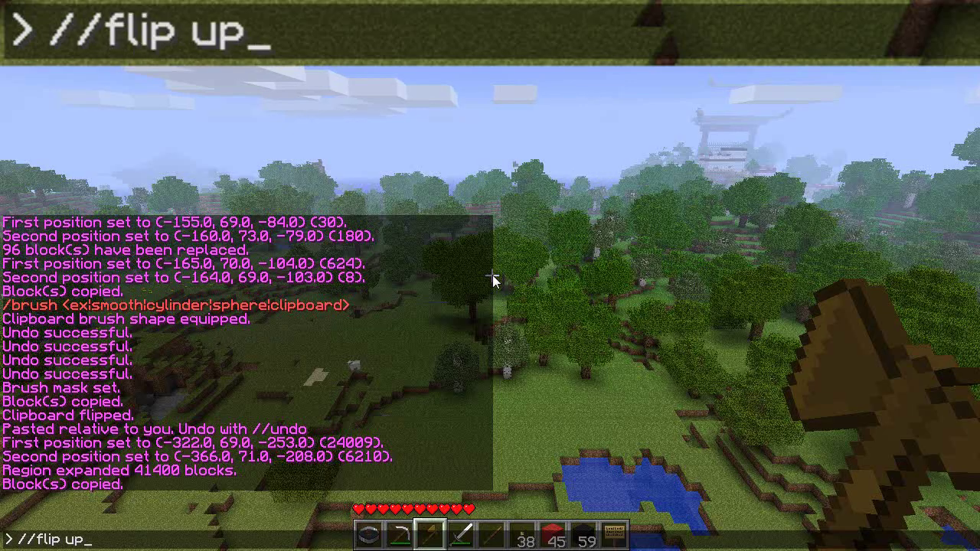
pyautogui.press('Return')
pyautogui.write('t//paste')
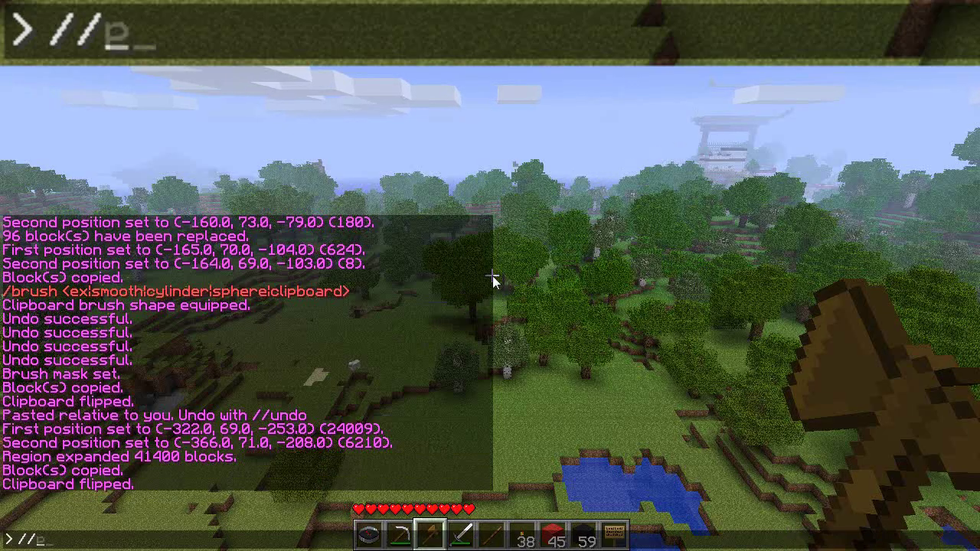
pyautogui.press('Return')
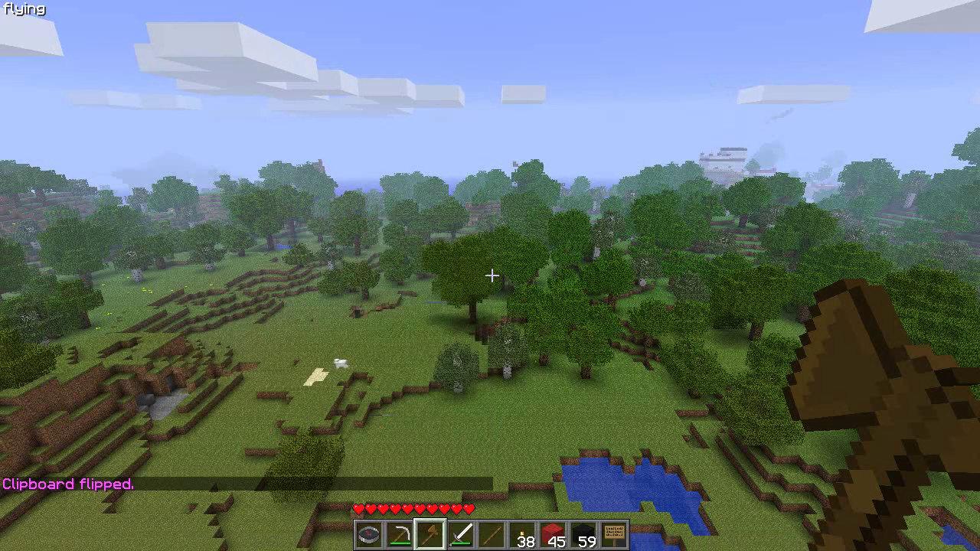